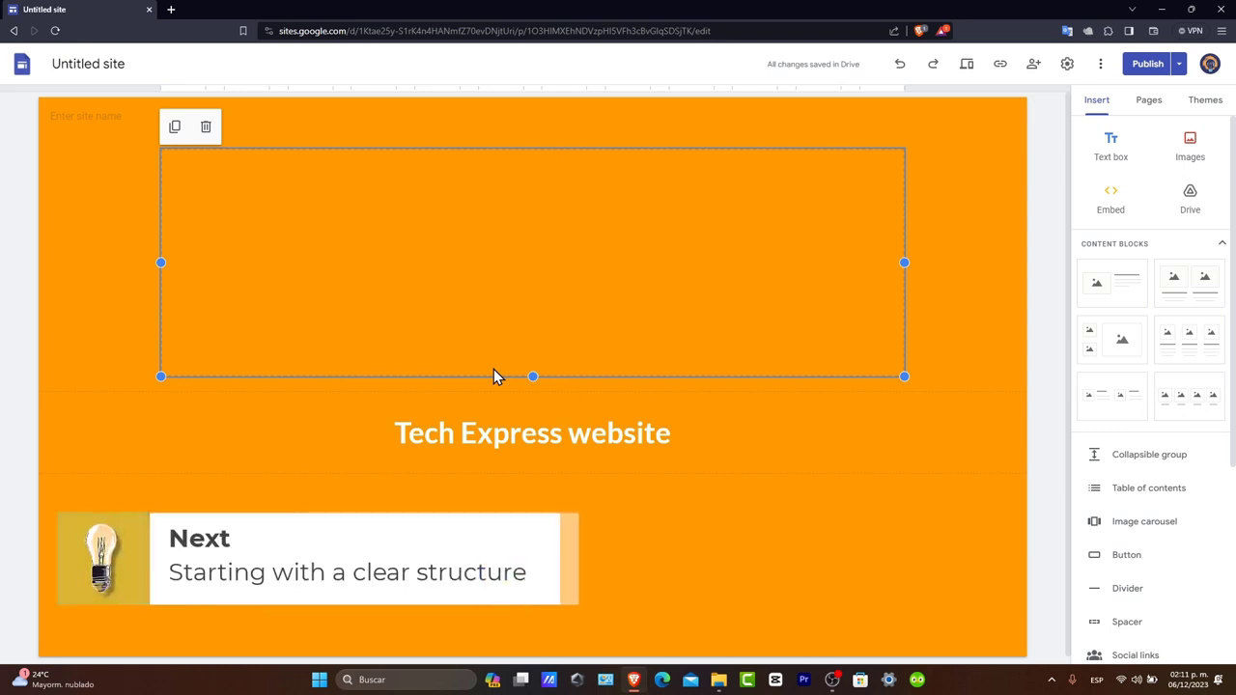
Show the Pages panel, where Home is the site's only page.
scroll(606, 415, down, 1)
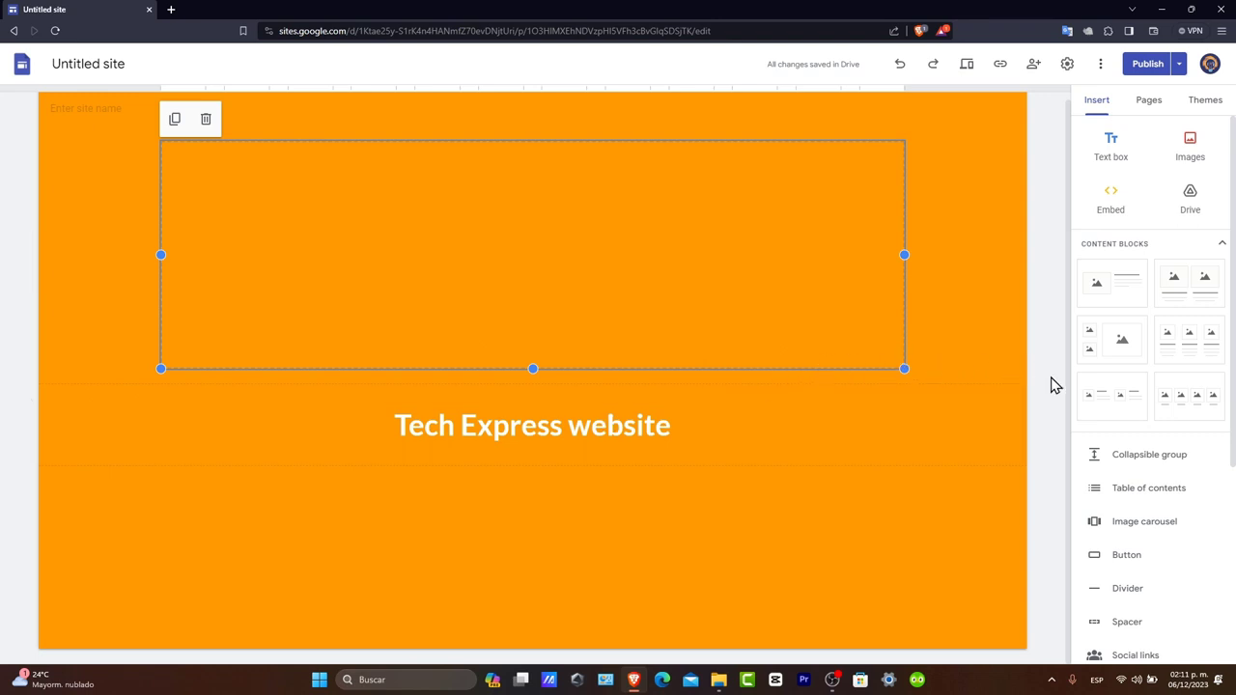
click(1152, 108)
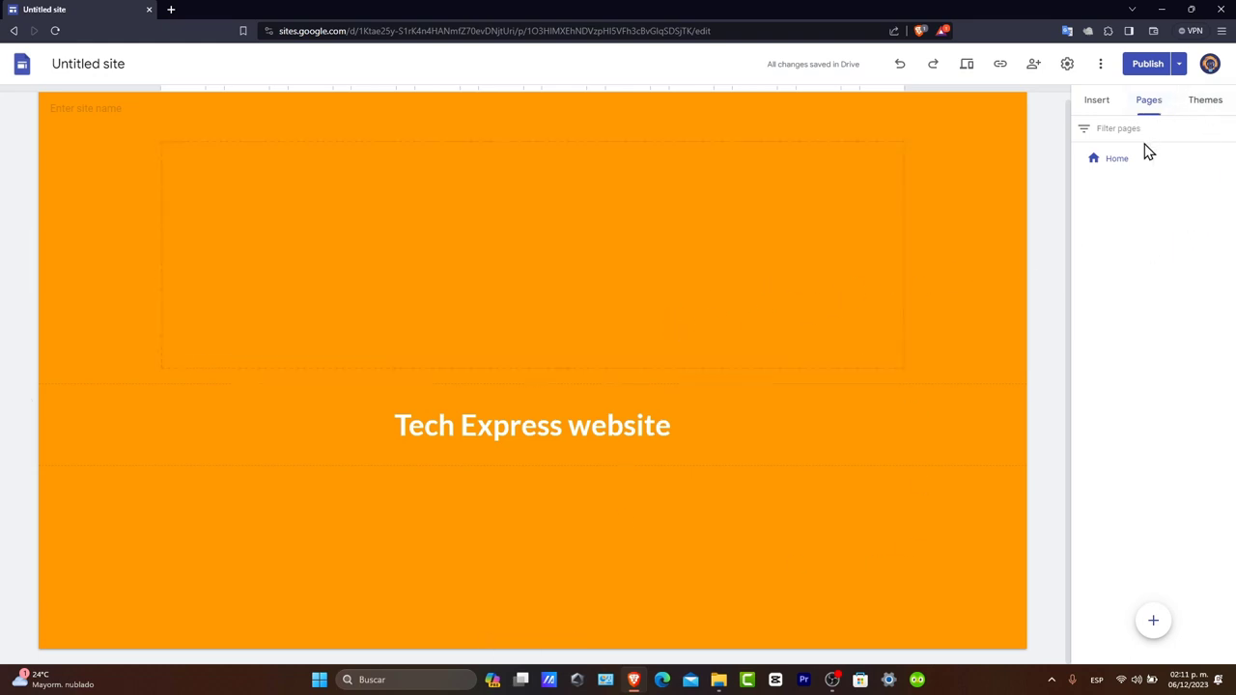
Add new pages named Videos and Blogs.
click(1155, 621)
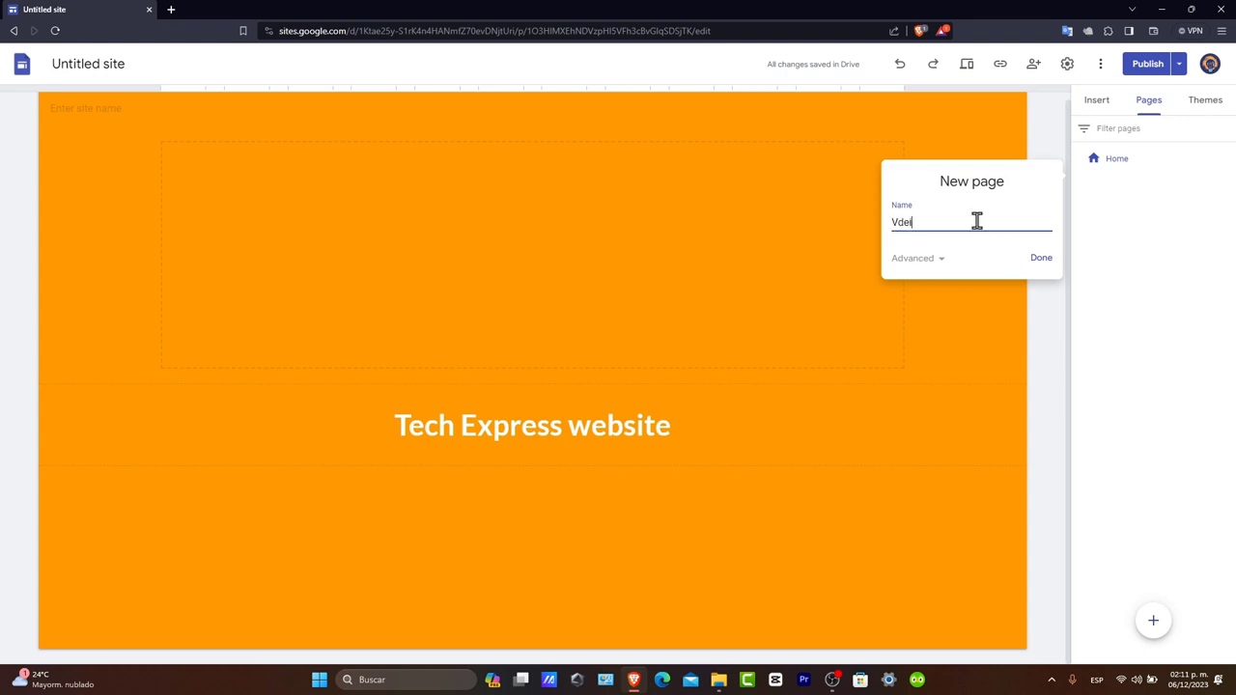
text(Videos)
click(1041, 258)
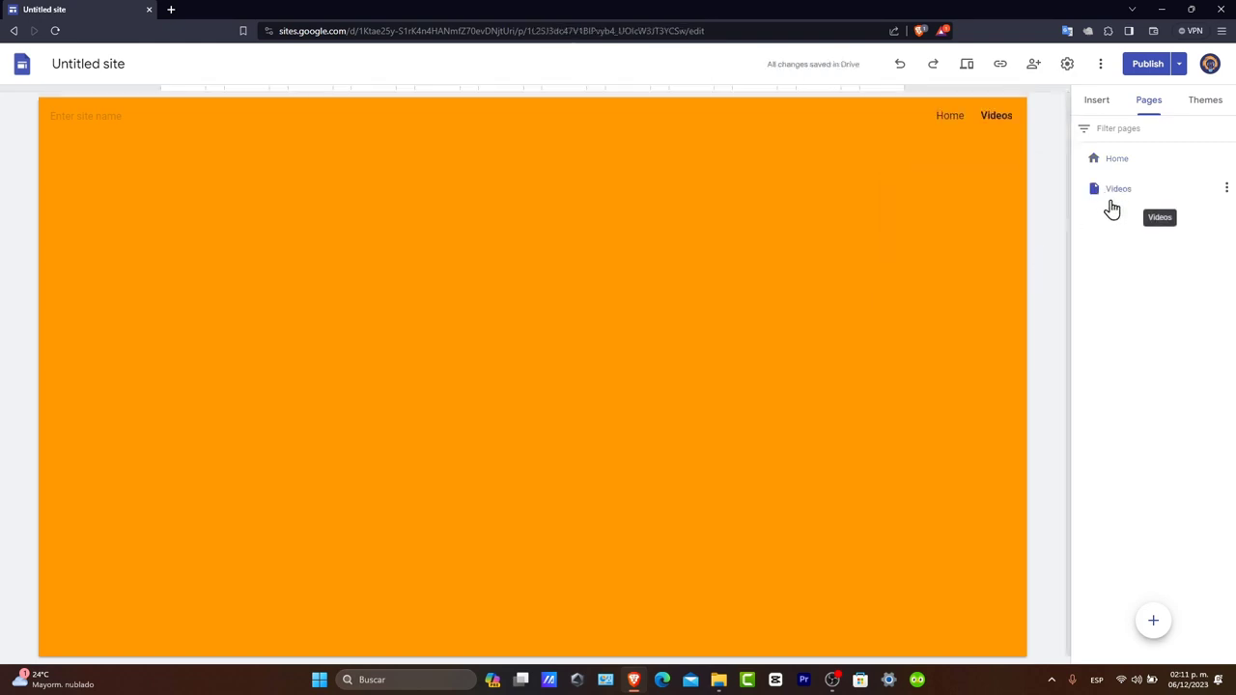
click(1159, 623)
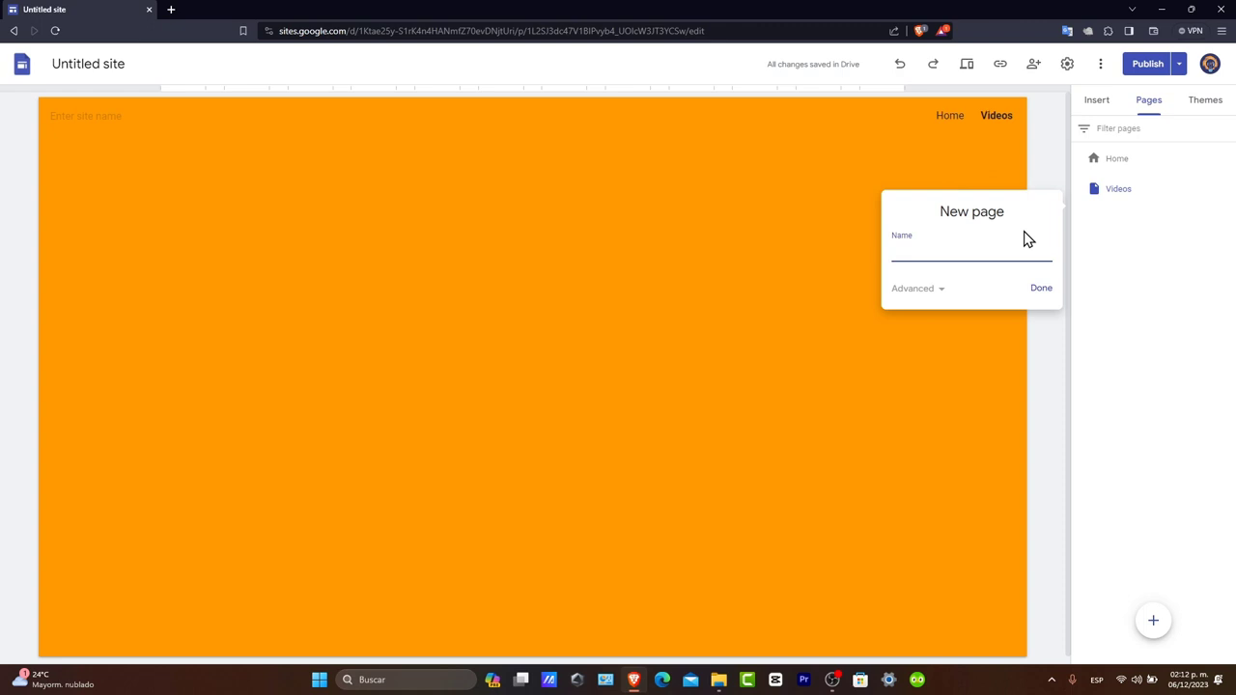
text(Blogs)
click(1040, 290)
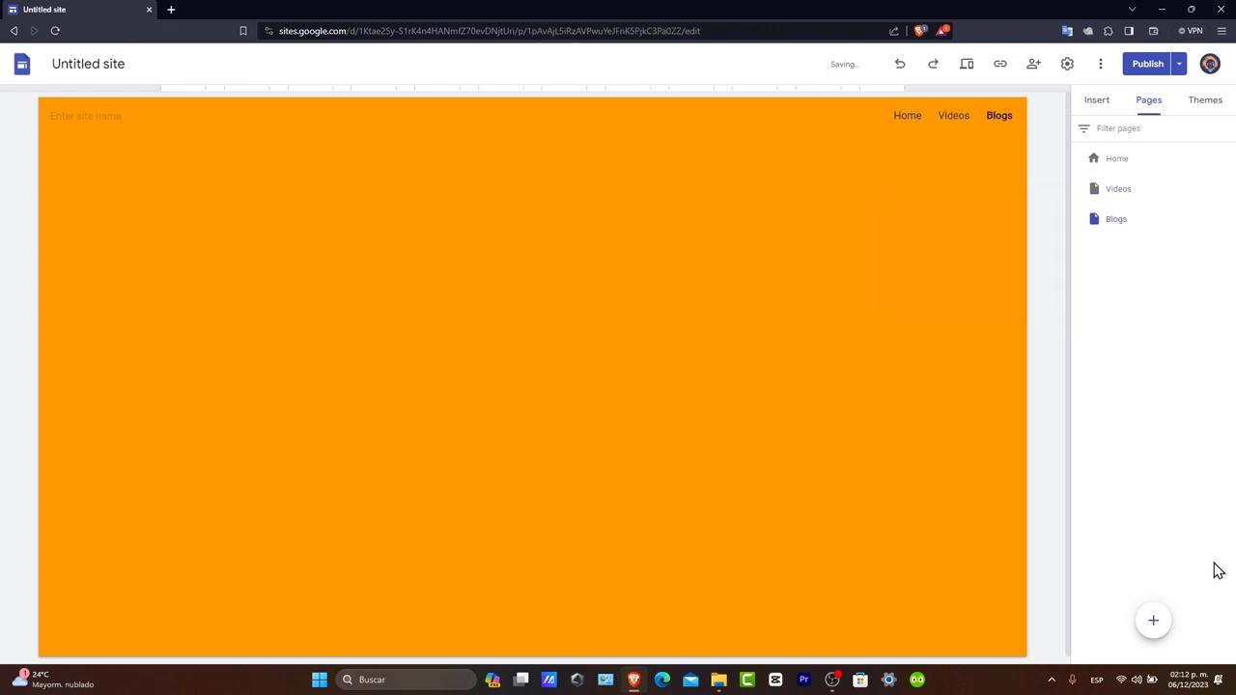
Add new pages named Contact Us and Our Shopify Stores.
click(1153, 621)
text(Conta)
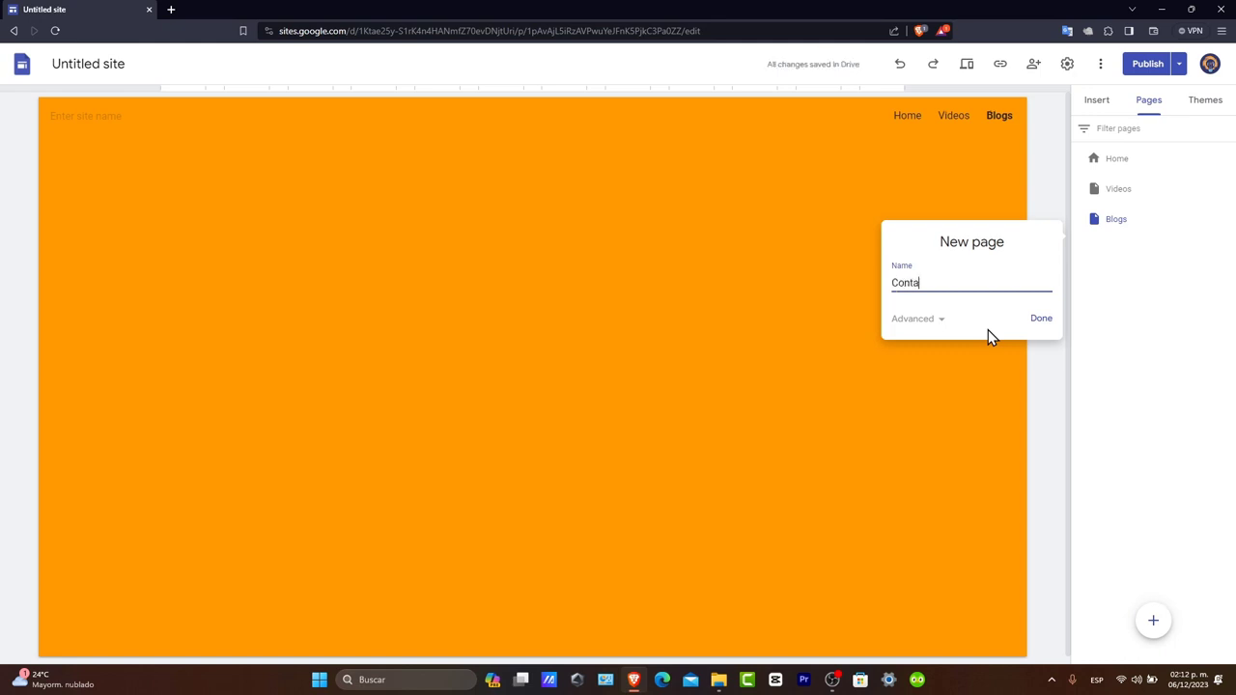
text(ct Us)
click(1027, 322)
click(1154, 621)
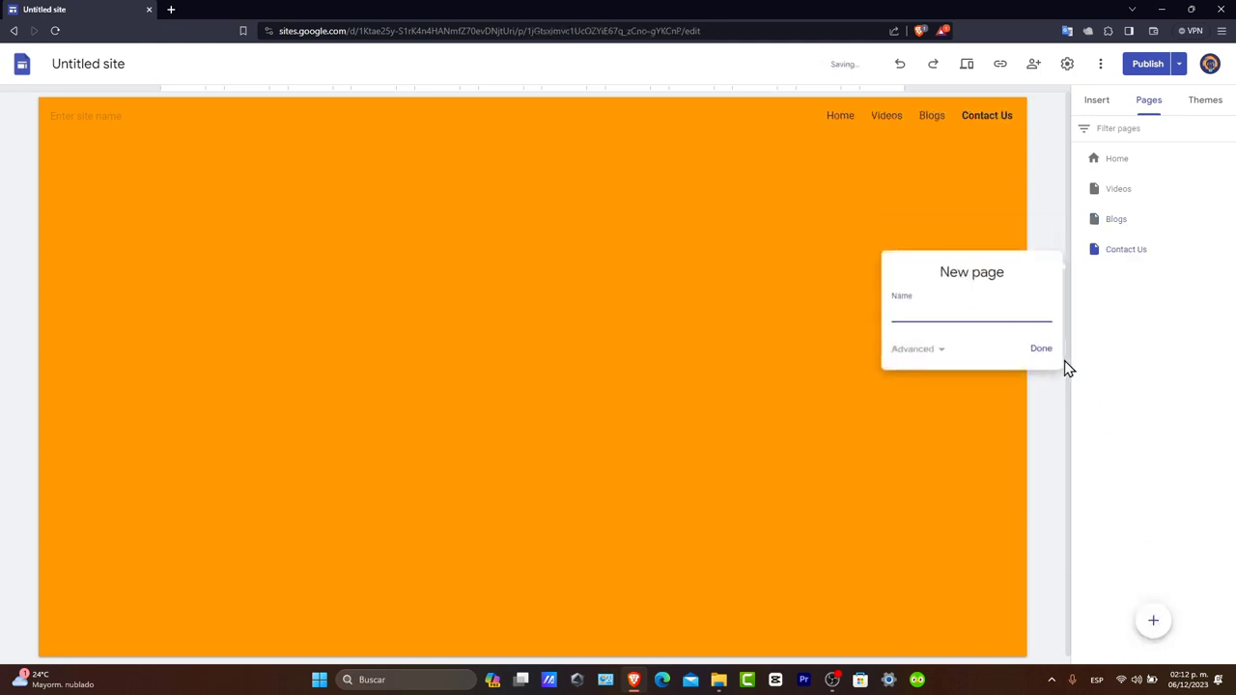
text(Our Shopify )
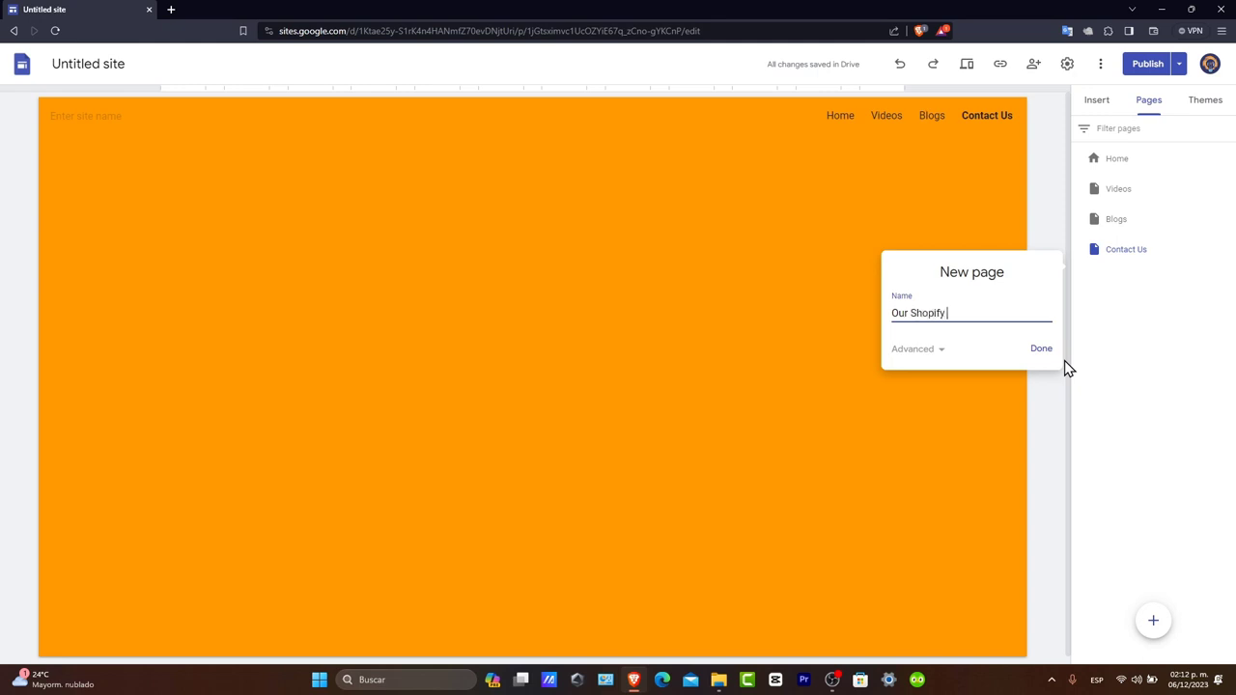
text(Stores)
click(1043, 351)
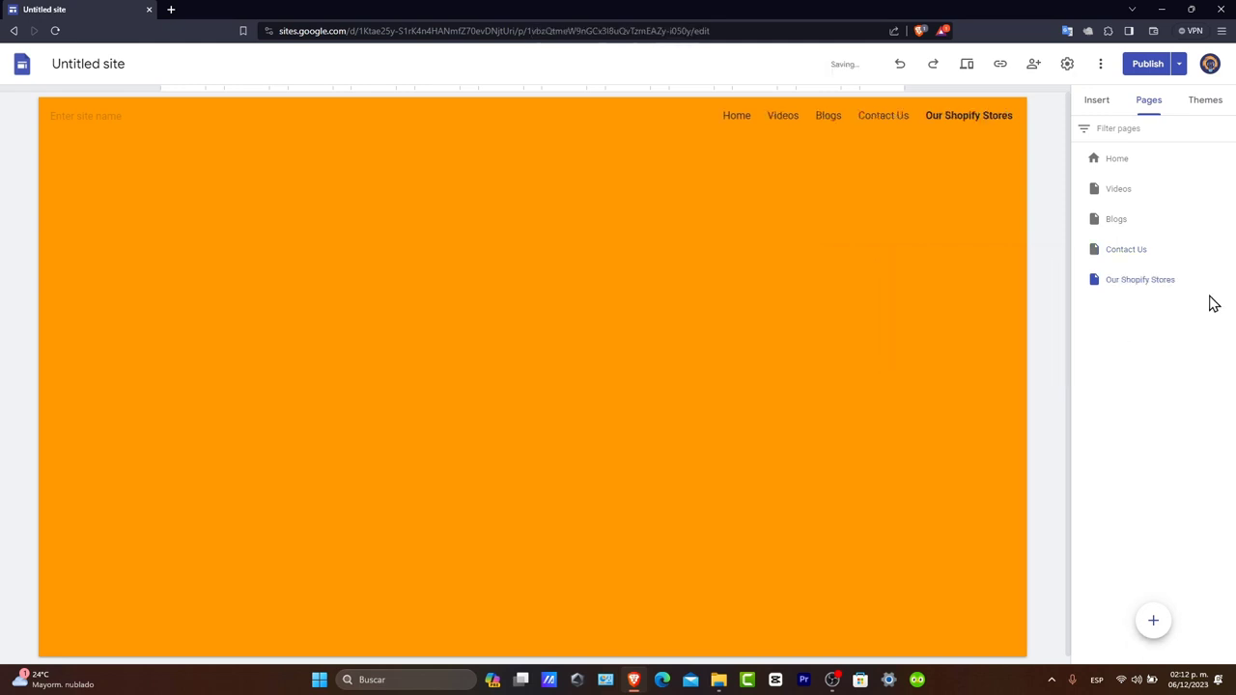
From the Sites home, browse the template gallery down to the Small business templates.
click(27, 73)
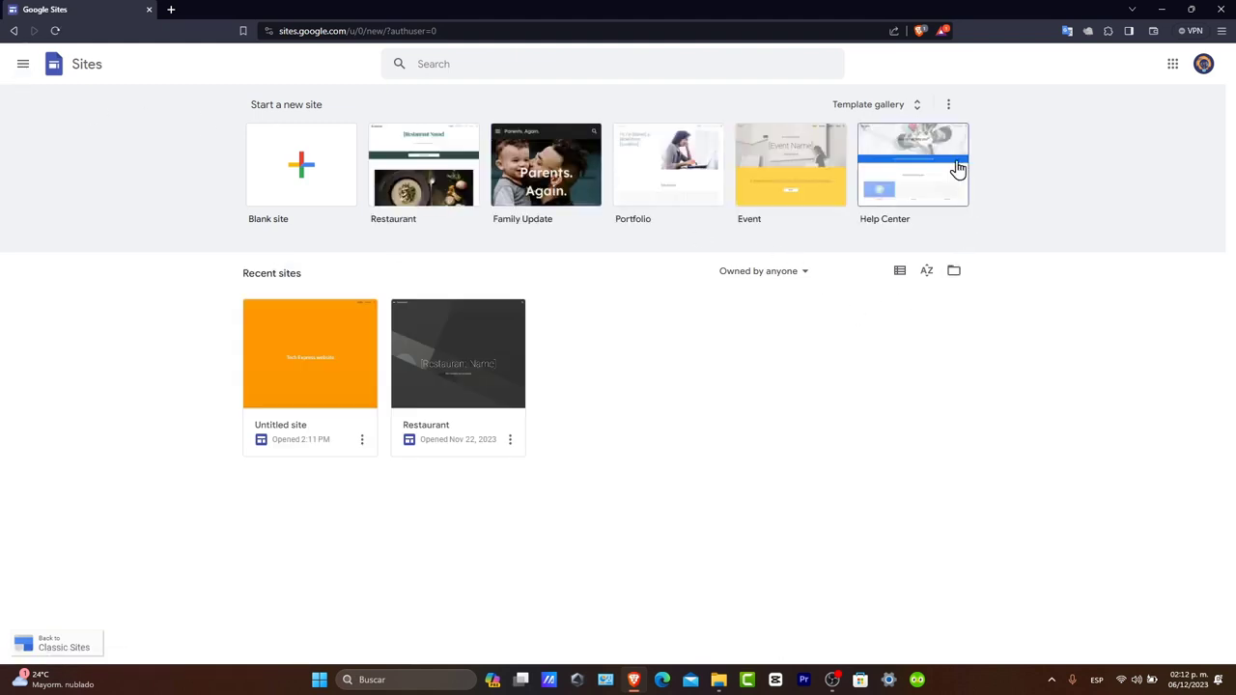
click(903, 112)
scroll(845, 319, down, 5)
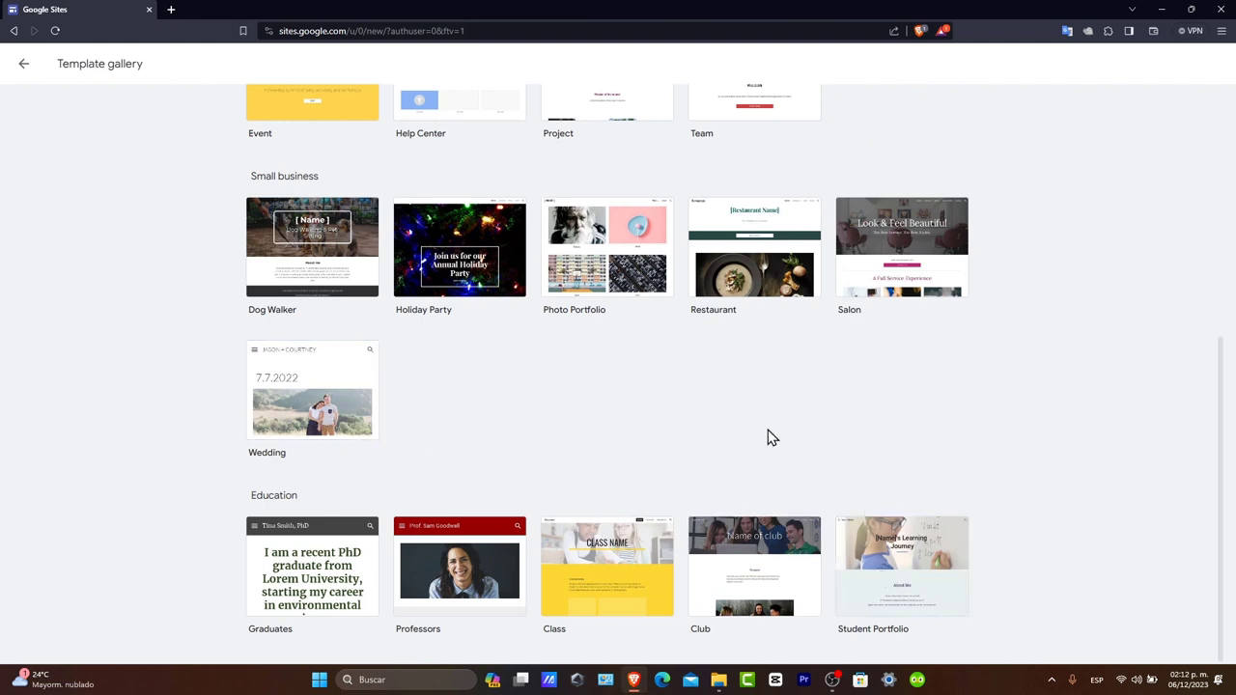
scroll(726, 461, up, 2)
scroll(724, 462, down, 2)
Create a new site from the Wedding template.
click(342, 418)
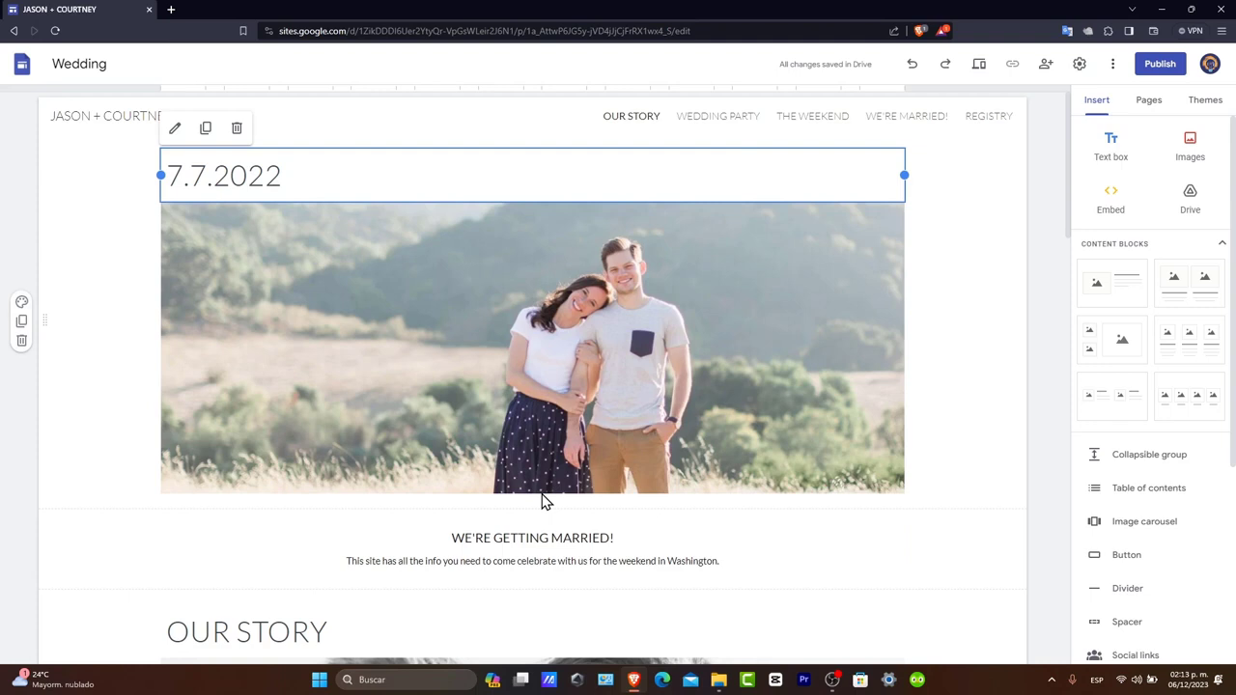
Deselect the 7.7.2022 date and review the Wedding site's page list.
click(121, 206)
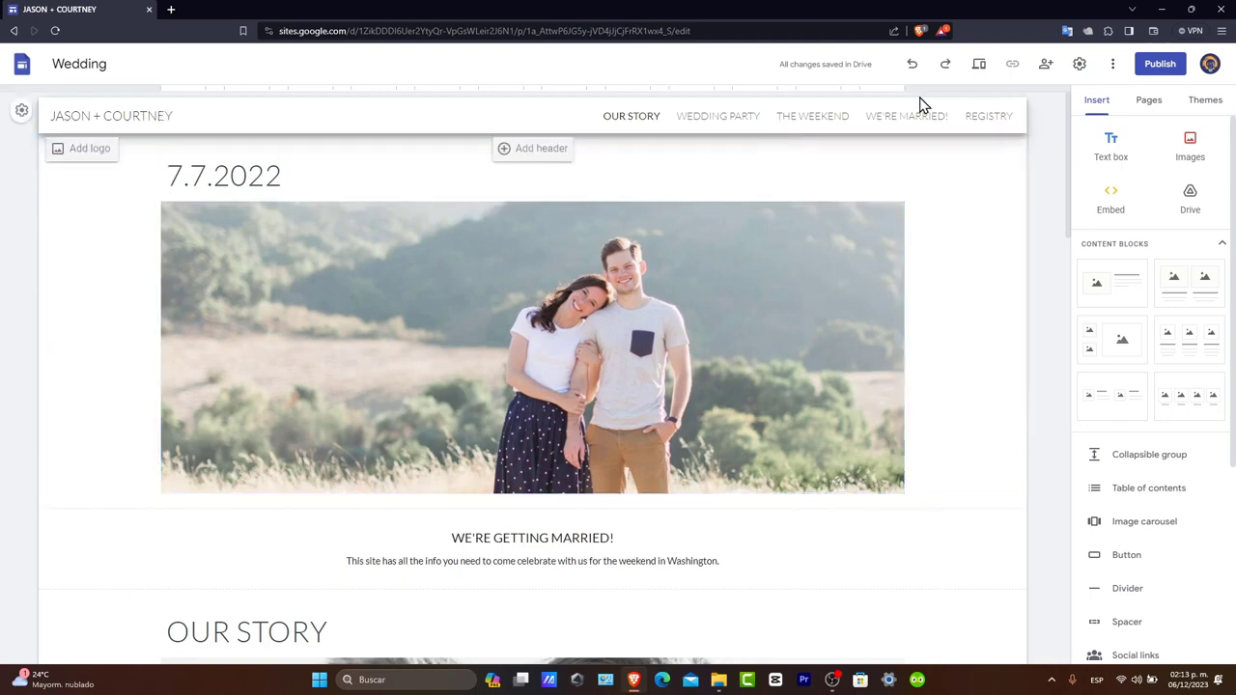
click(1149, 100)
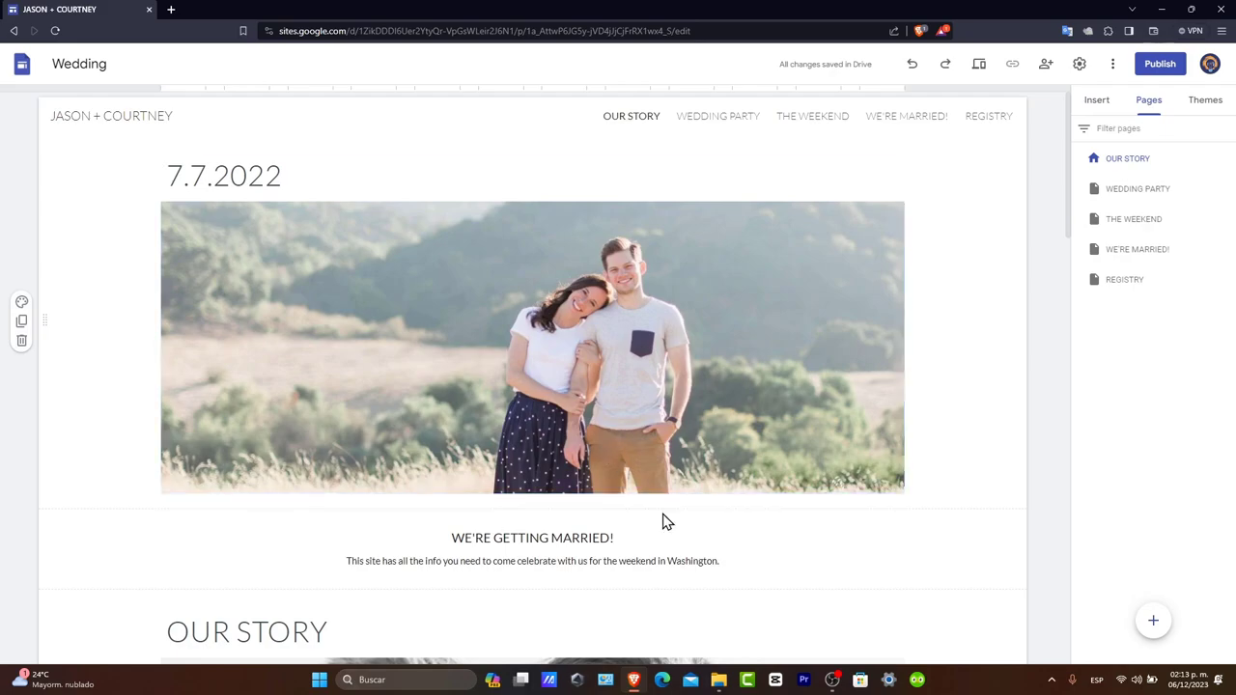
scroll(839, 502, down, 10)
scroll(844, 547, down, 5)
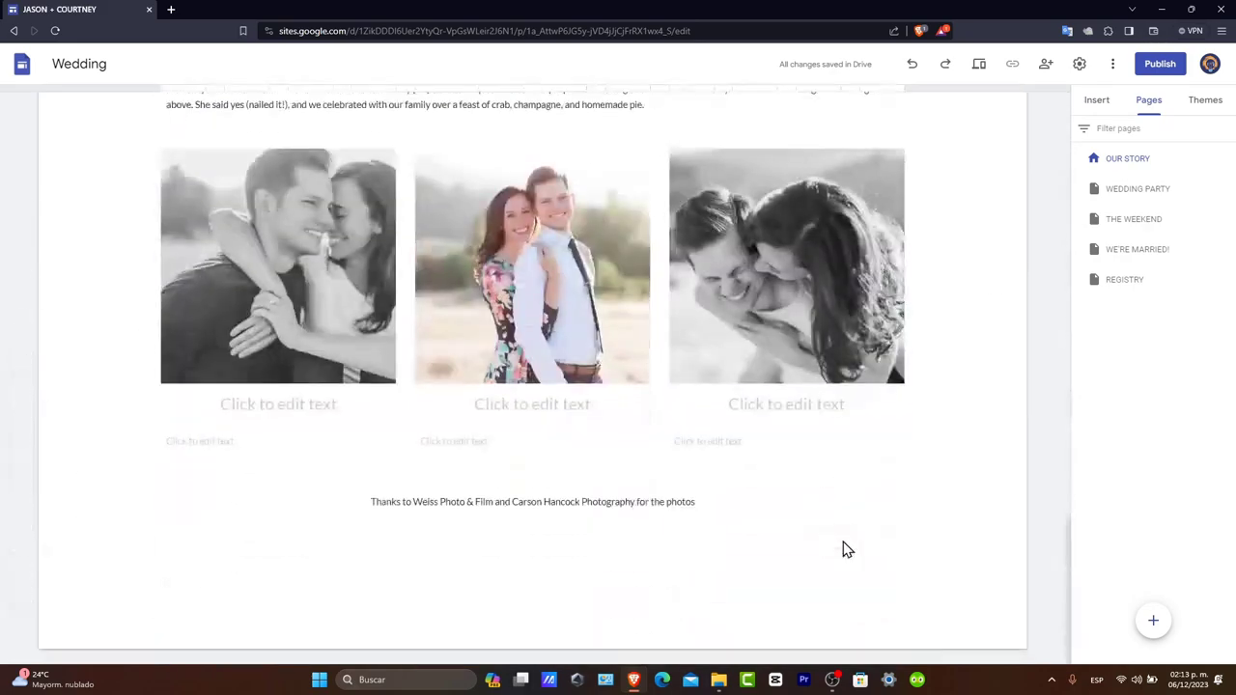
scroll(841, 538, up, 12)
scroll(843, 541, down, 9)
scroll(842, 541, down, 5)
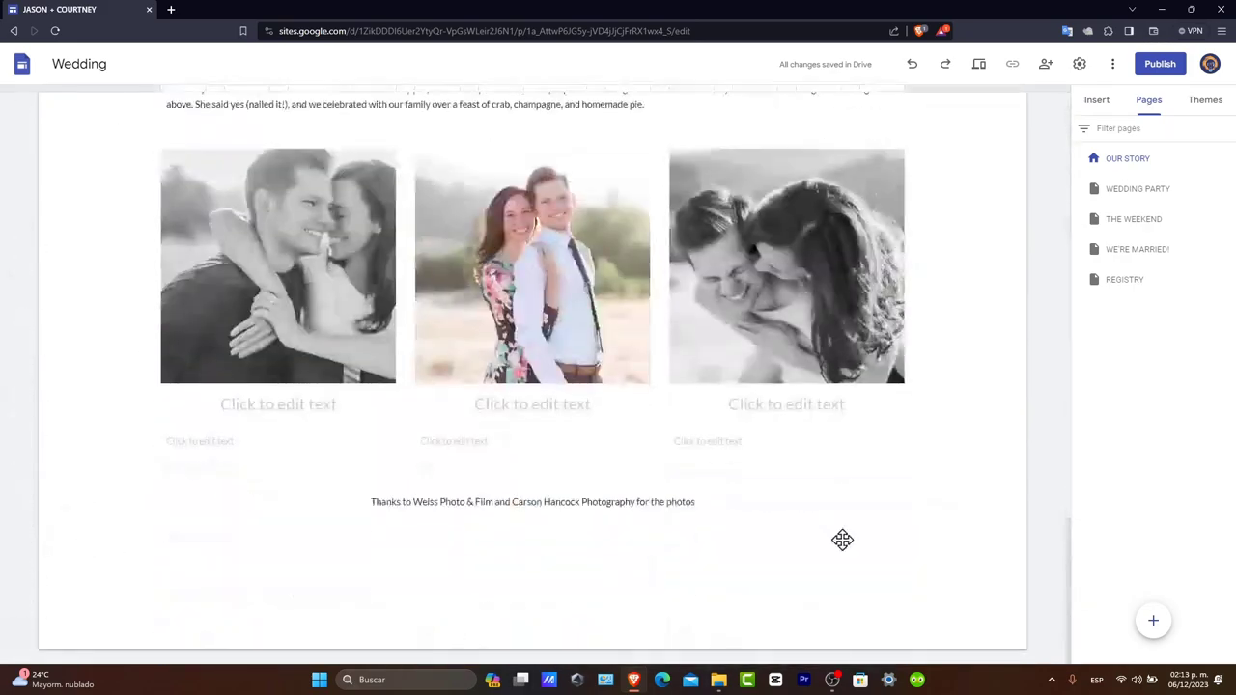
scroll(842, 541, up, 15)
scroll(842, 541, down, 14)
scroll(842, 541, up, 13)
scroll(843, 541, up, 3)
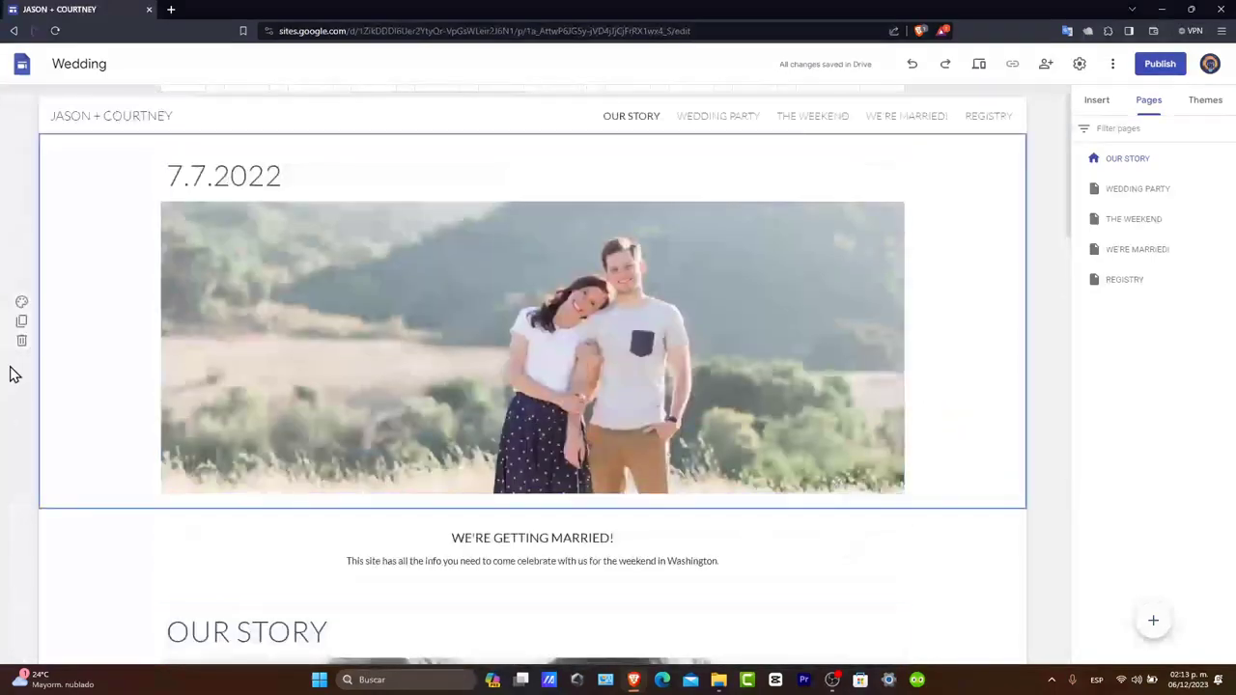
Apply the dark Style 3 colours to the photo, We're getting married and Our Story sections.
click(22, 301)
click(92, 391)
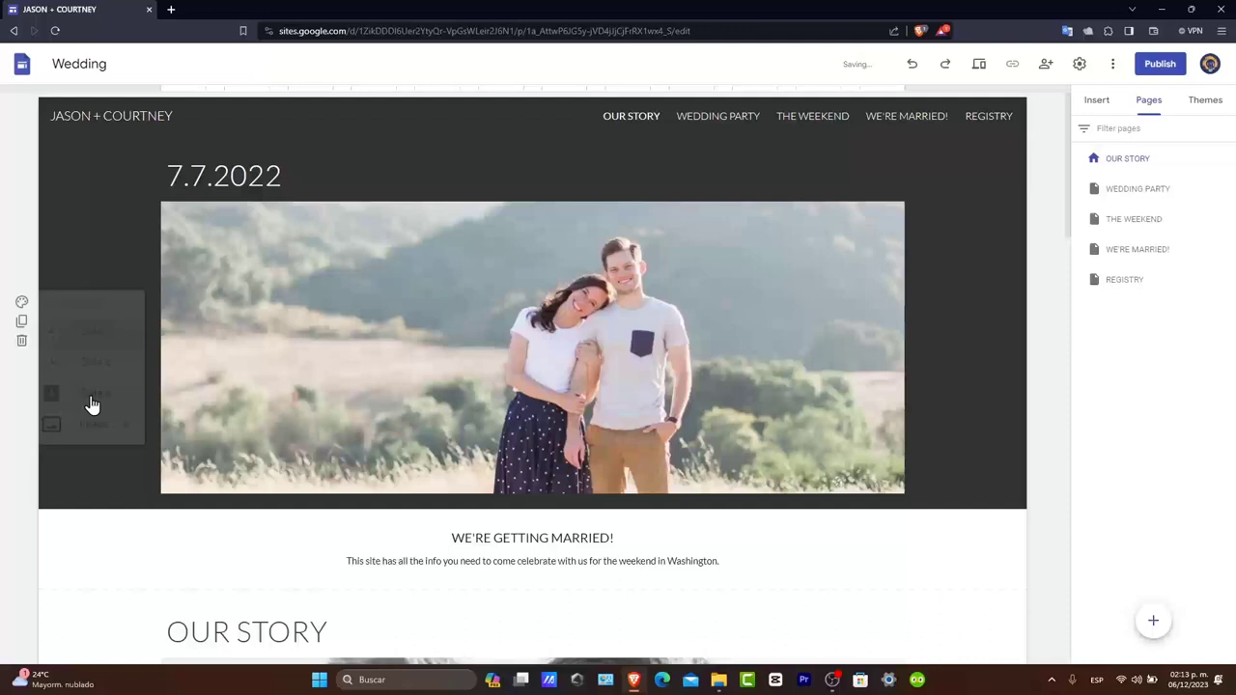
click(21, 529)
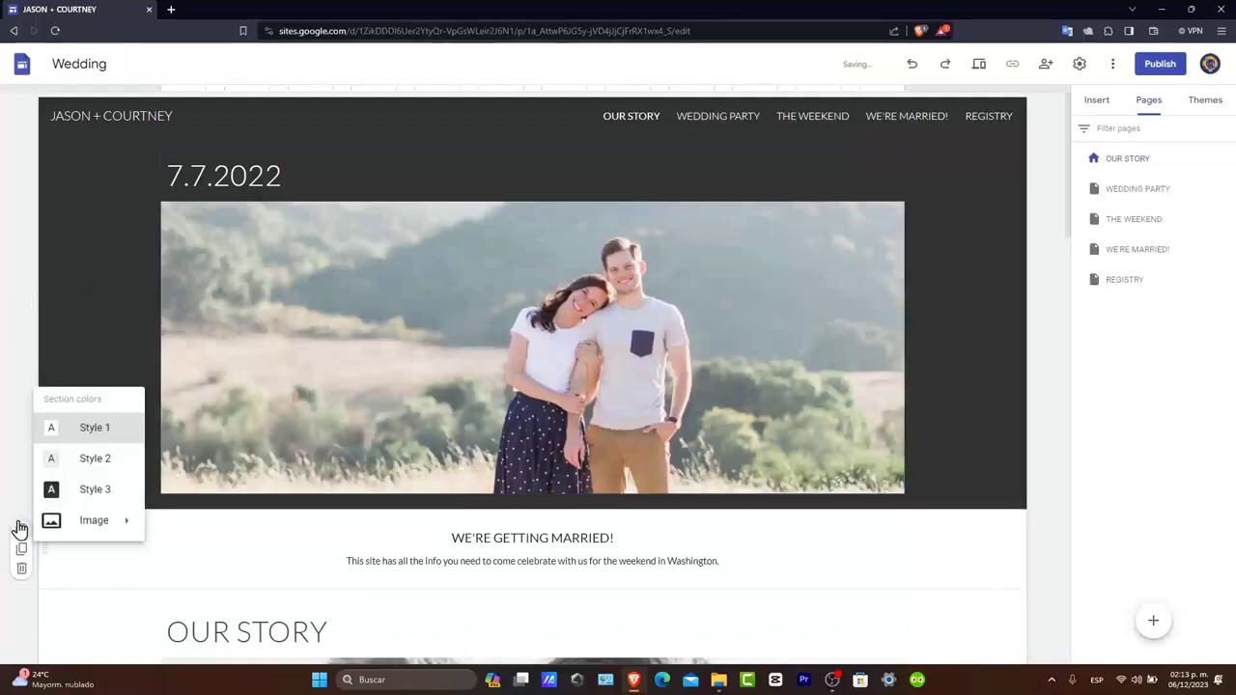
click(78, 489)
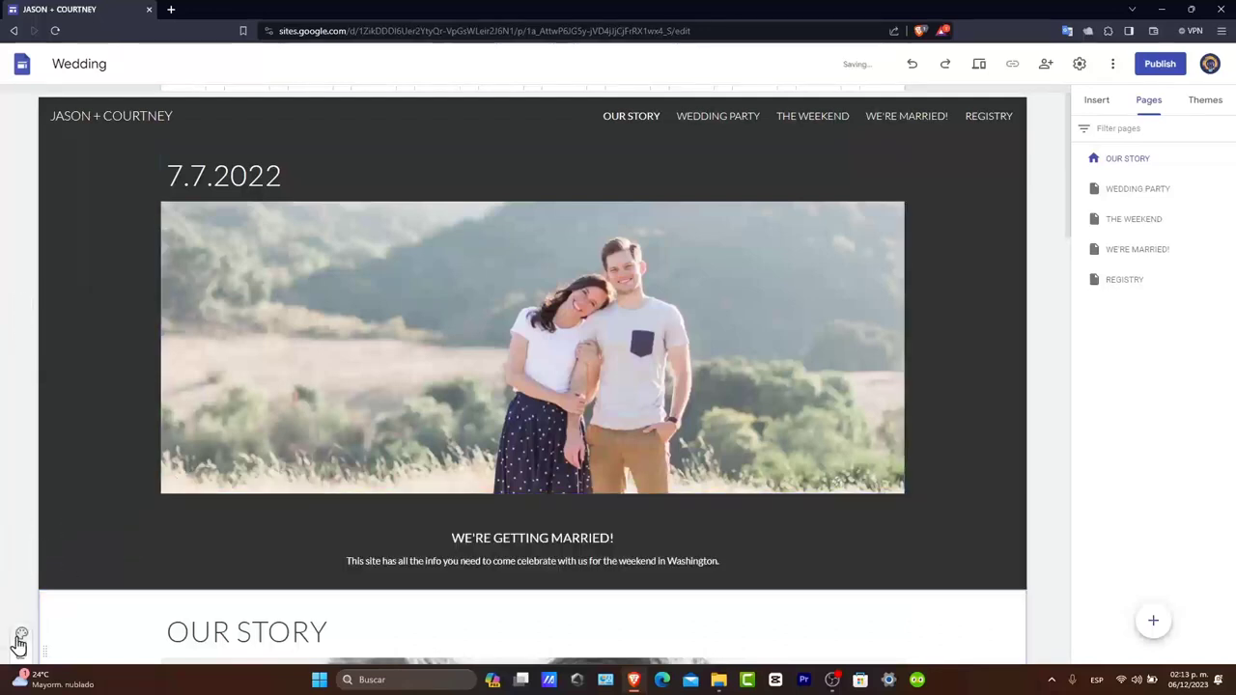
click(21, 633)
click(92, 593)
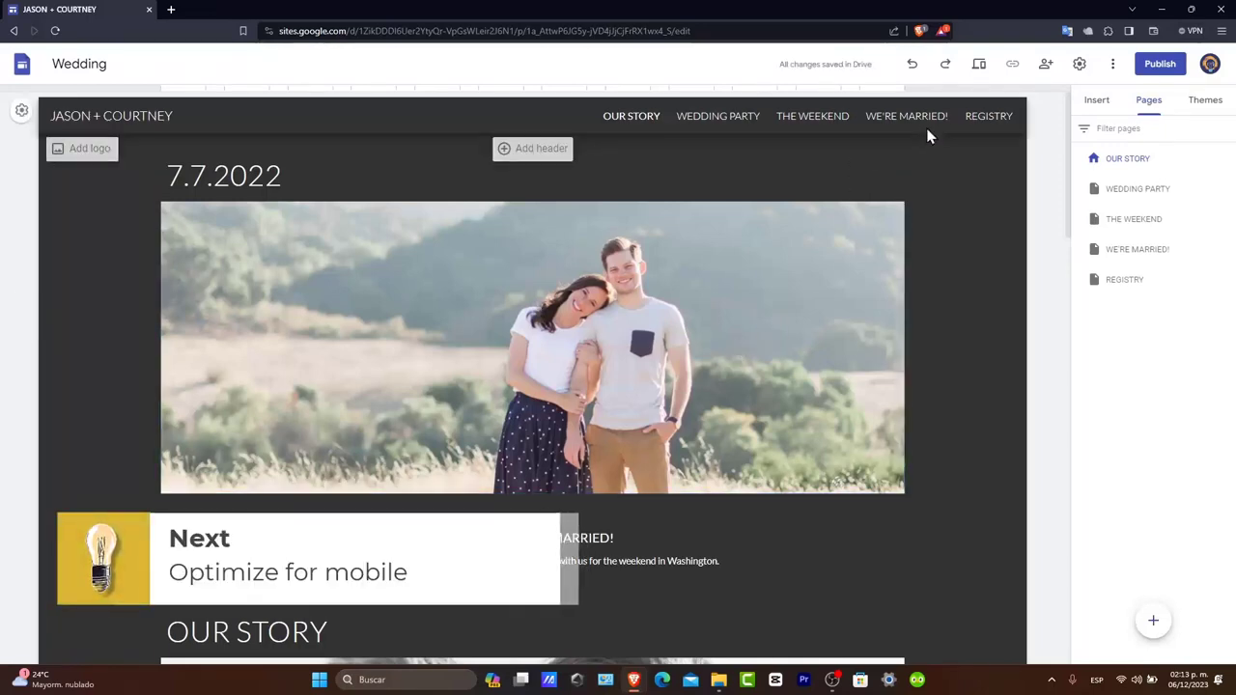
Preview the Wedding site at phone size, scrolling through it and back to the top.
click(973, 69)
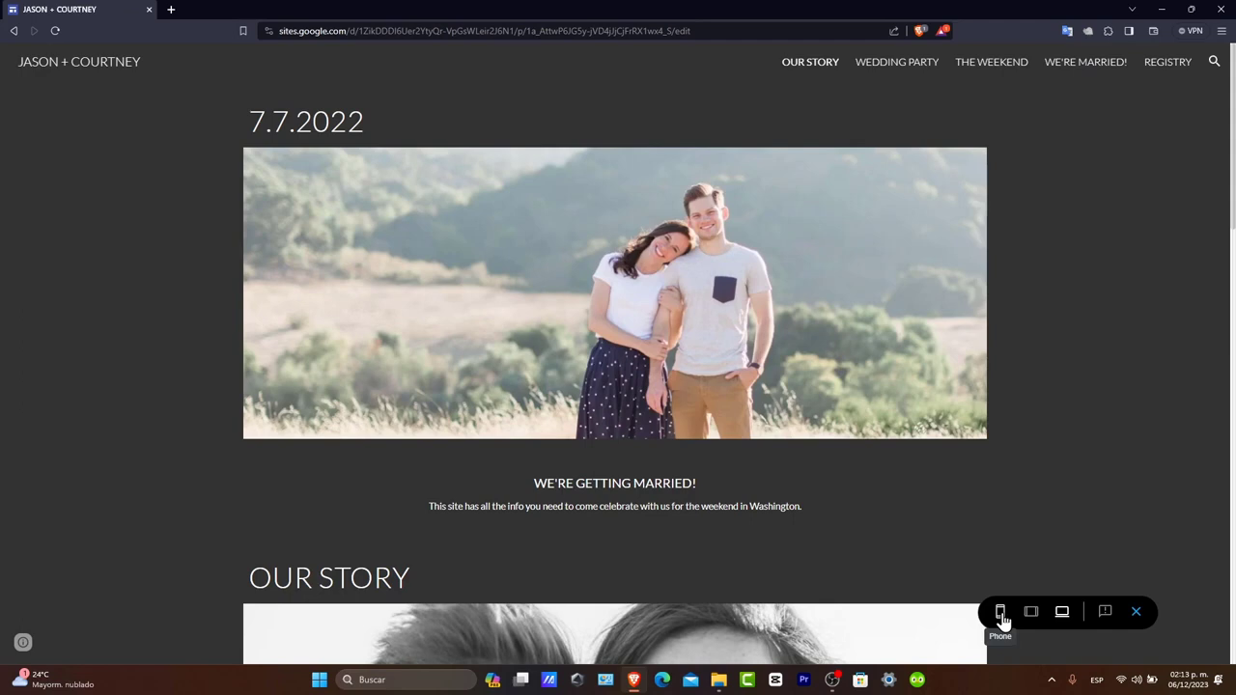
click(1001, 618)
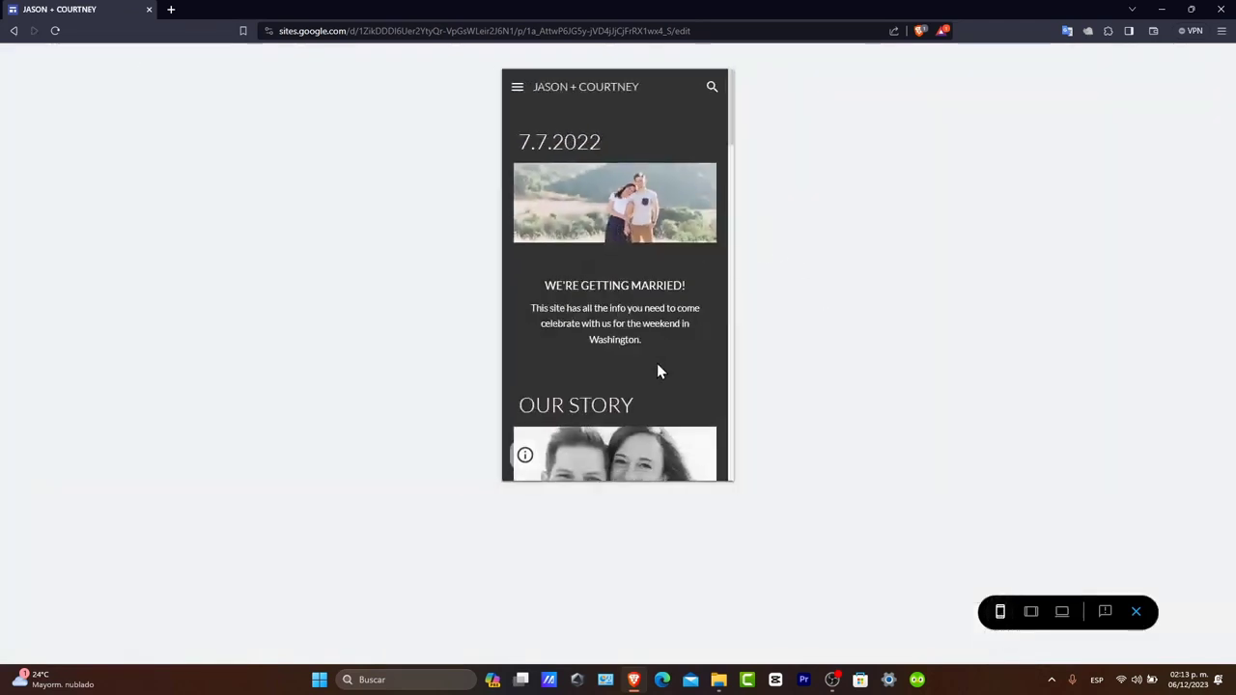
scroll(656, 365, down, 2)
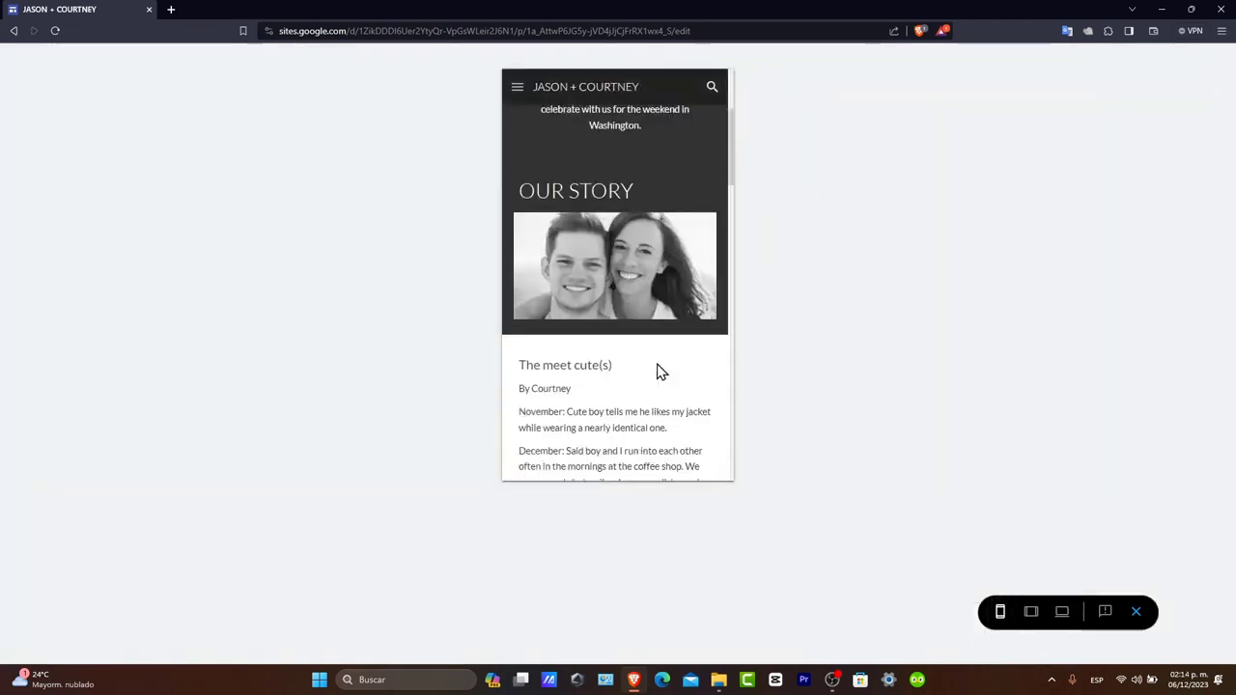
scroll(659, 372, down, 2)
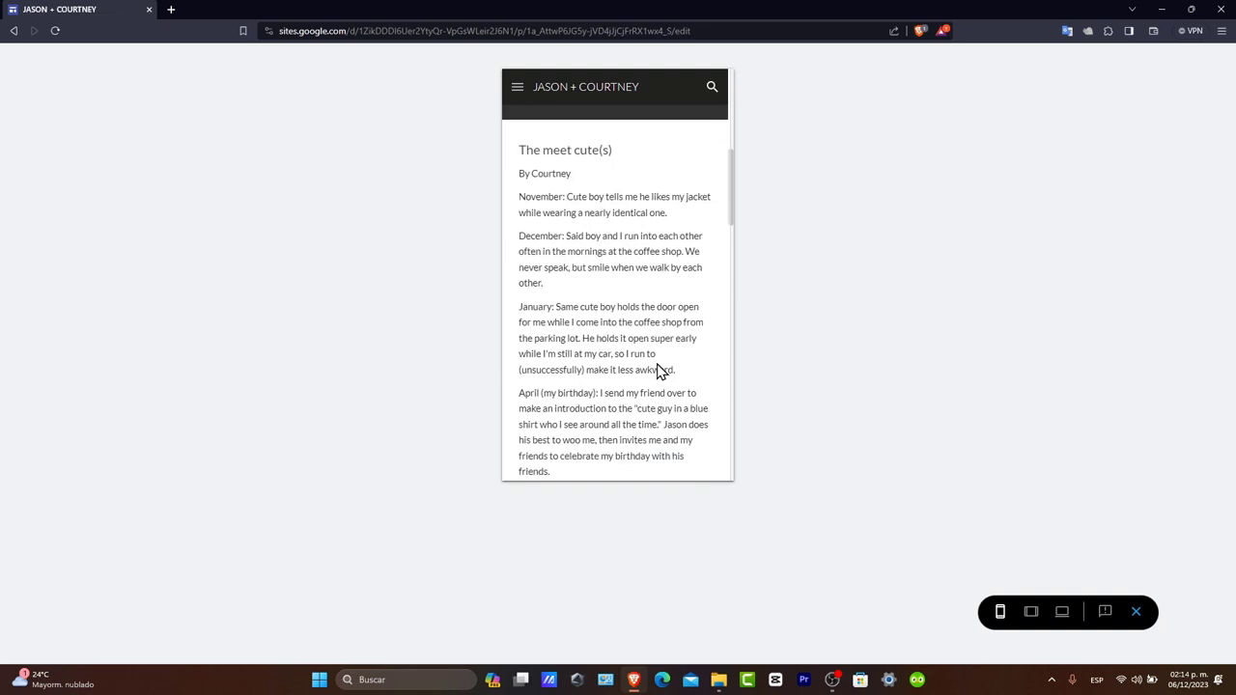
scroll(659, 372, down, 8)
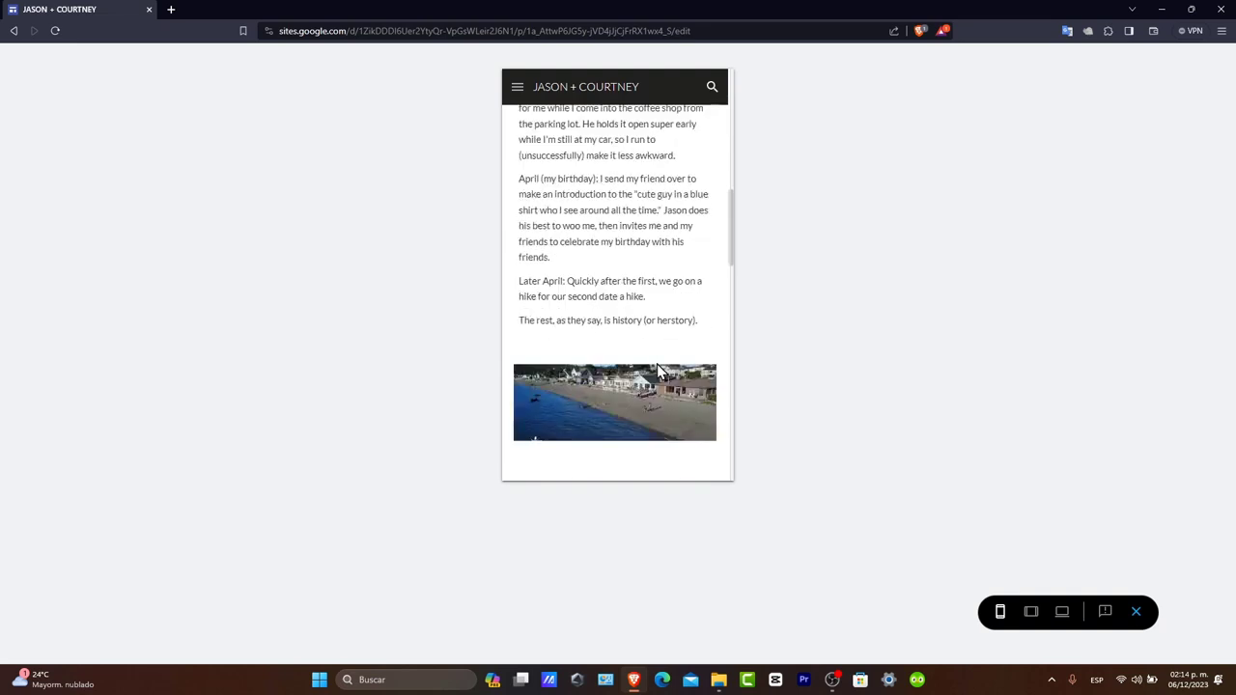
scroll(657, 363, down, 2)
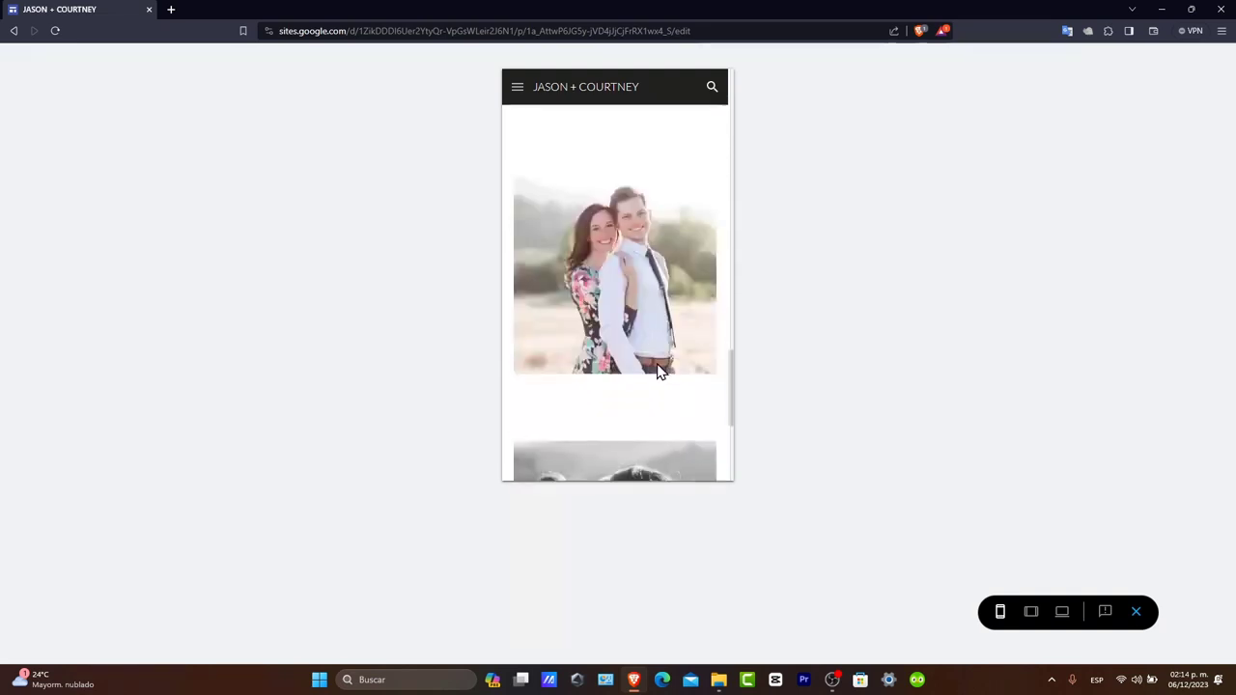
scroll(656, 363, down, 2)
scroll(657, 373, down, 1)
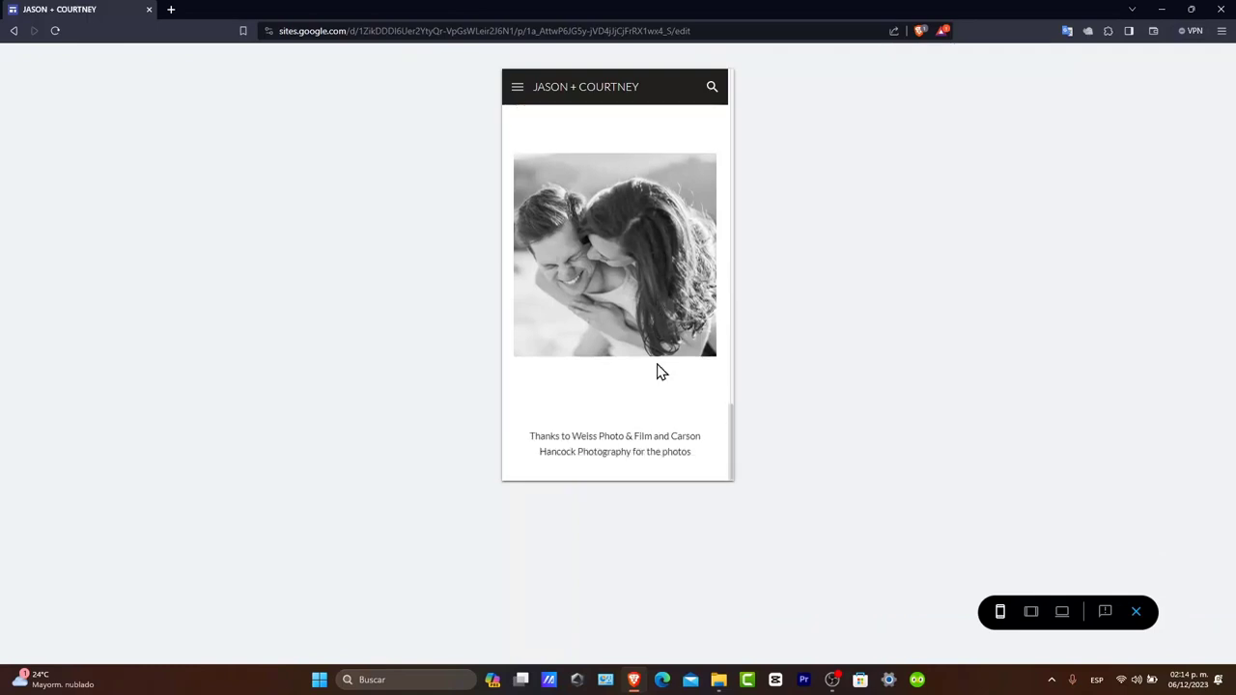
scroll(657, 373, up, 4)
scroll(657, 373, up, 10)
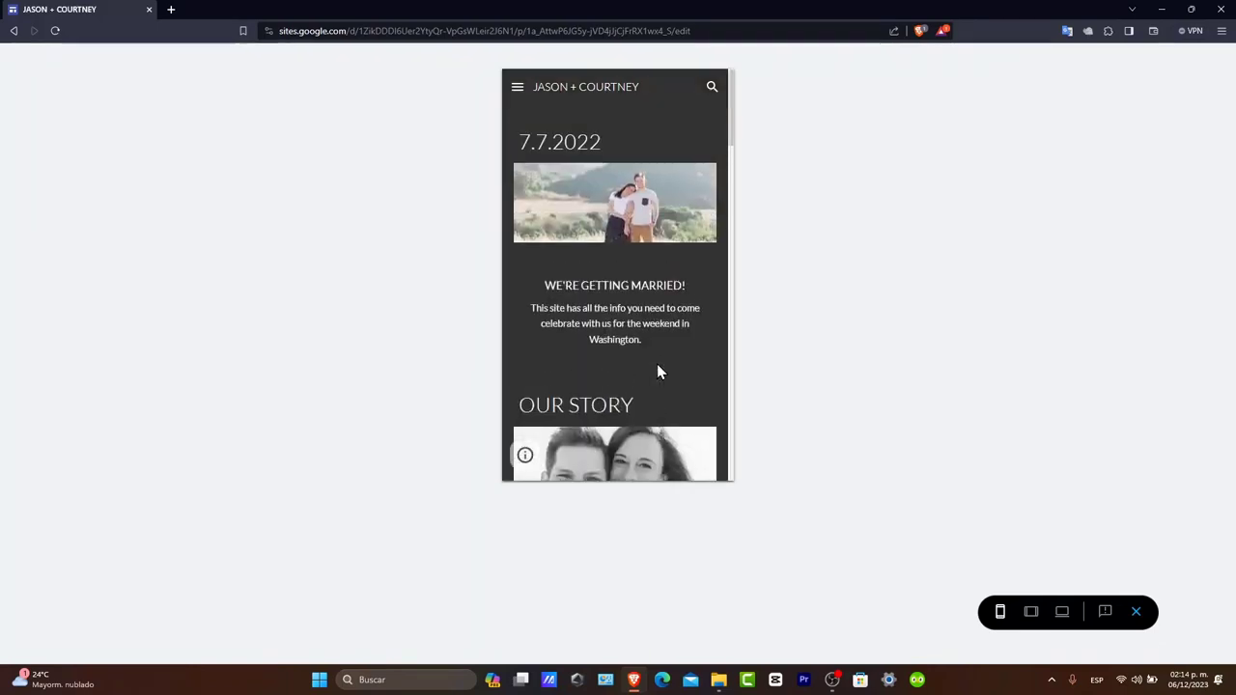
scroll(658, 365, down, 10)
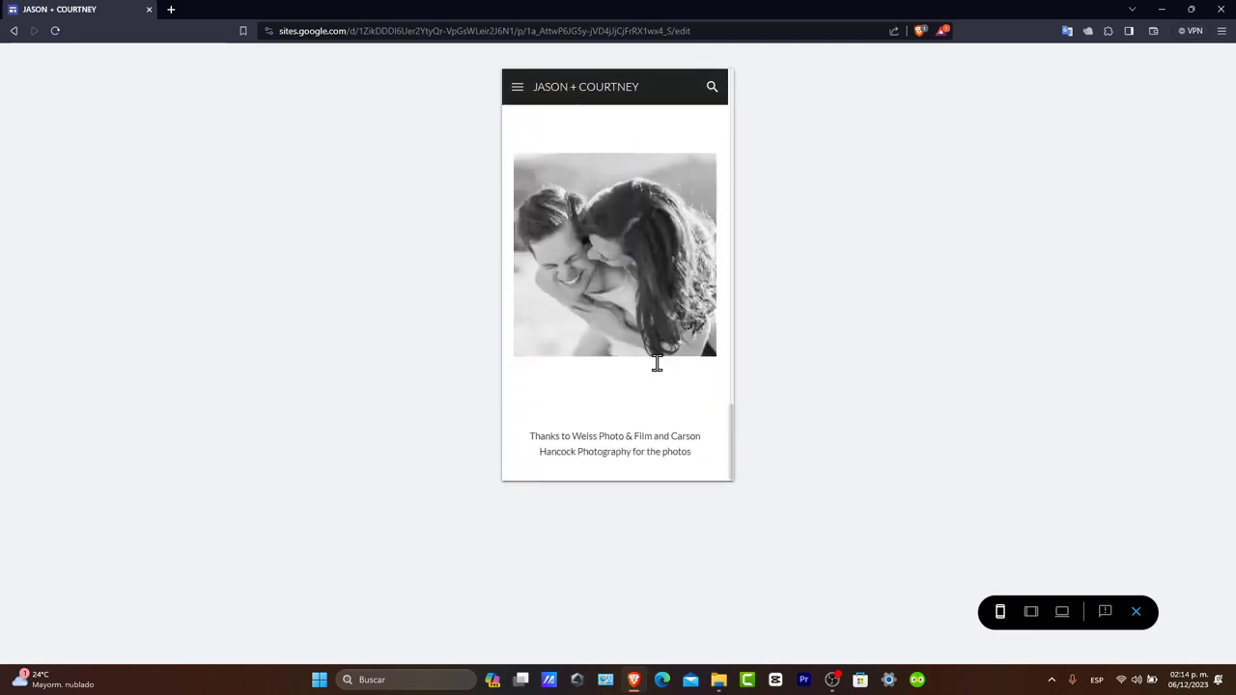
scroll(656, 363, up, 10)
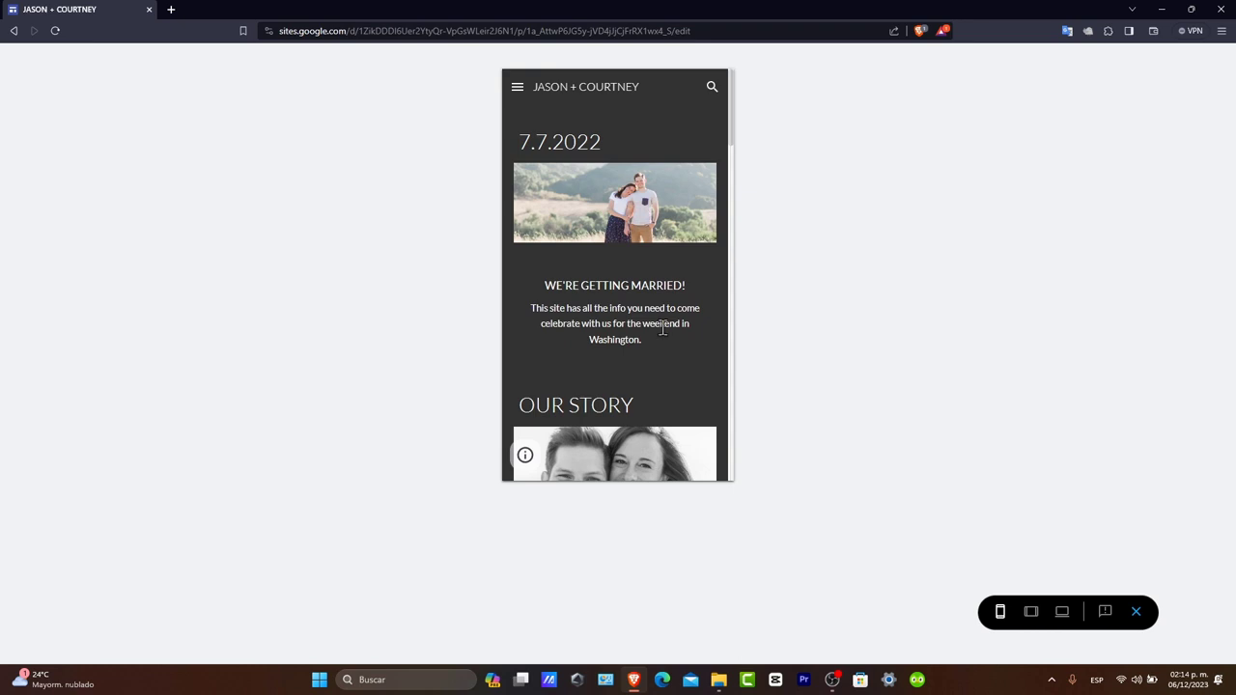
Exit preview and bring up the list of insertable elements.
click(1135, 613)
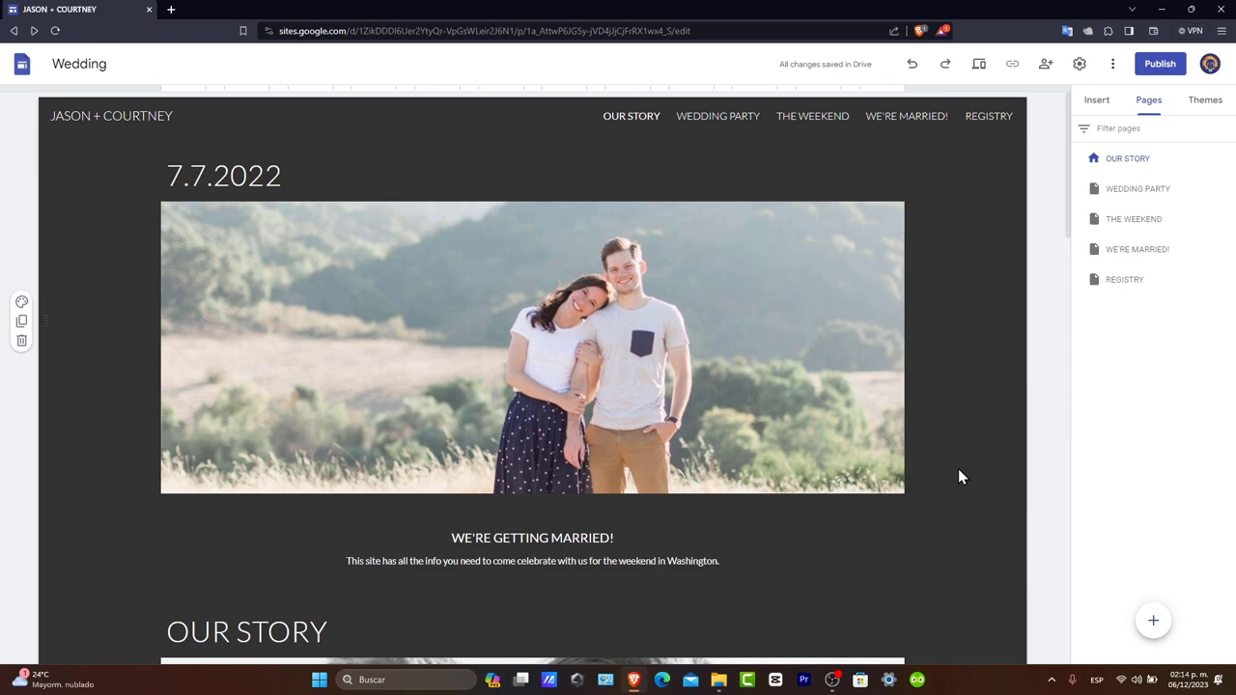
click(1107, 108)
scroll(1161, 318, down, 3)
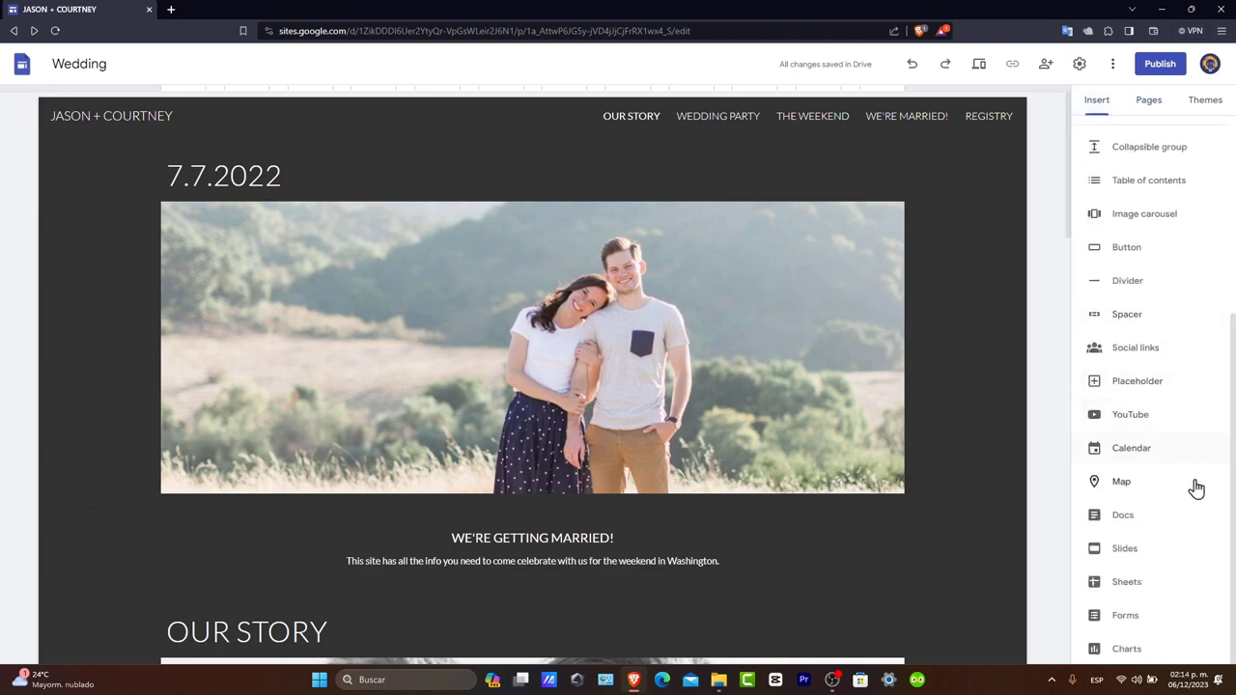
Try the Charts and YouTube pickers, closing each without inserting anything.
click(1162, 654)
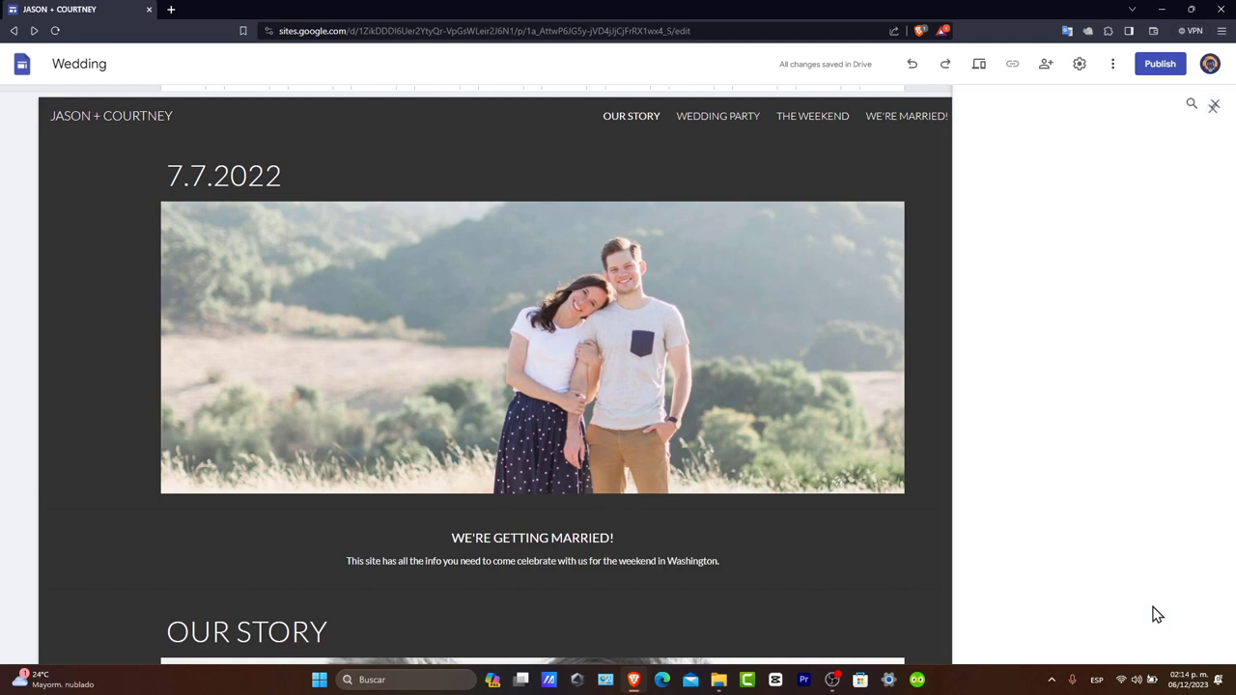
click(1215, 103)
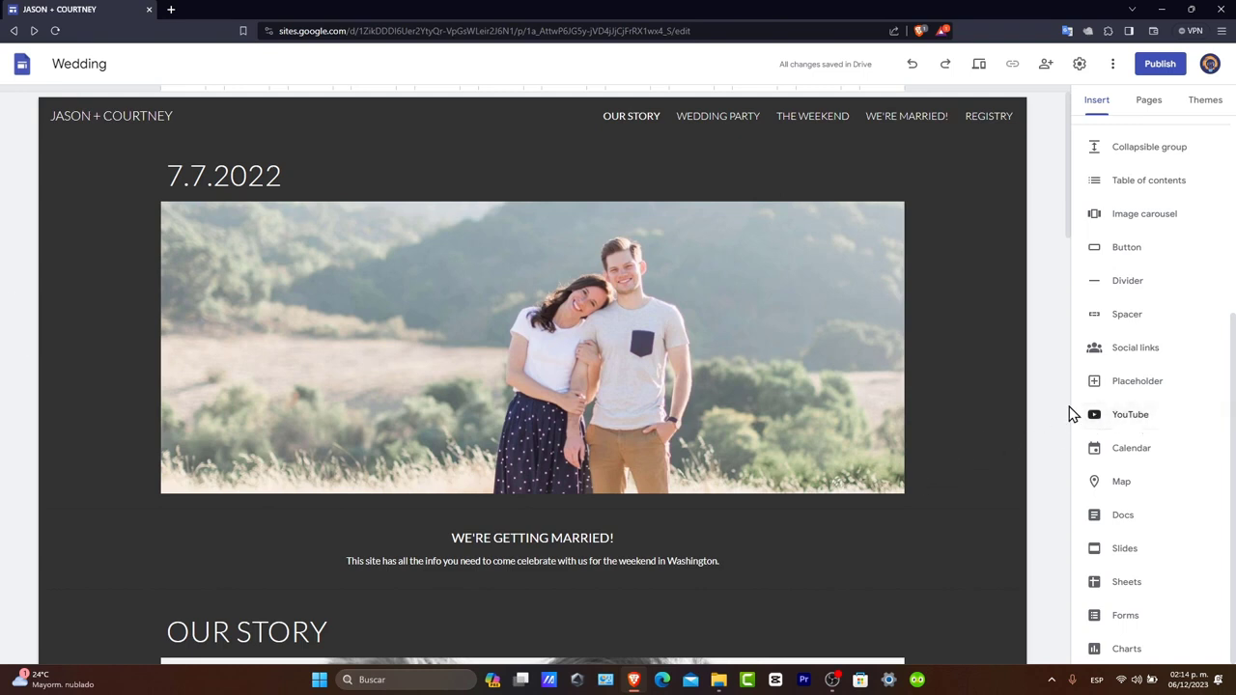
click(1123, 414)
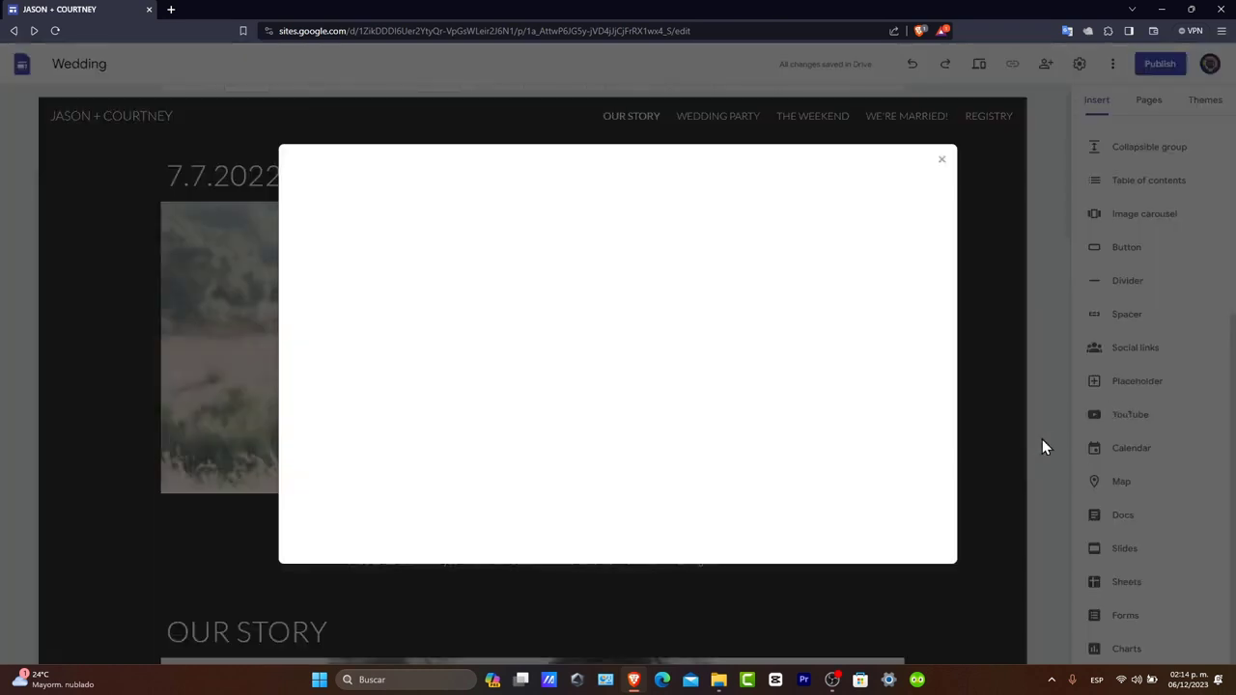
click(943, 163)
scroll(1201, 514, up, 3)
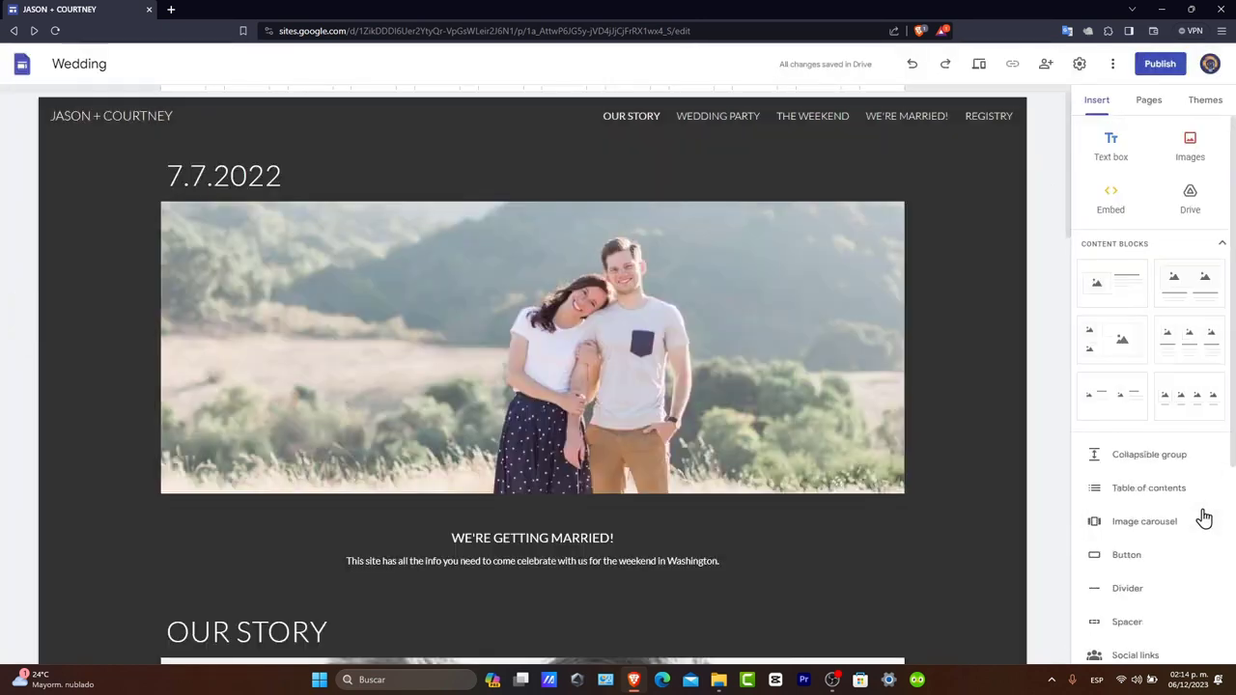
scroll(1197, 531, down, 3)
scroll(1187, 552, up, 3)
Open the Publish to the web dialog and select the sites.google.com/view/ address prefix.
click(1154, 64)
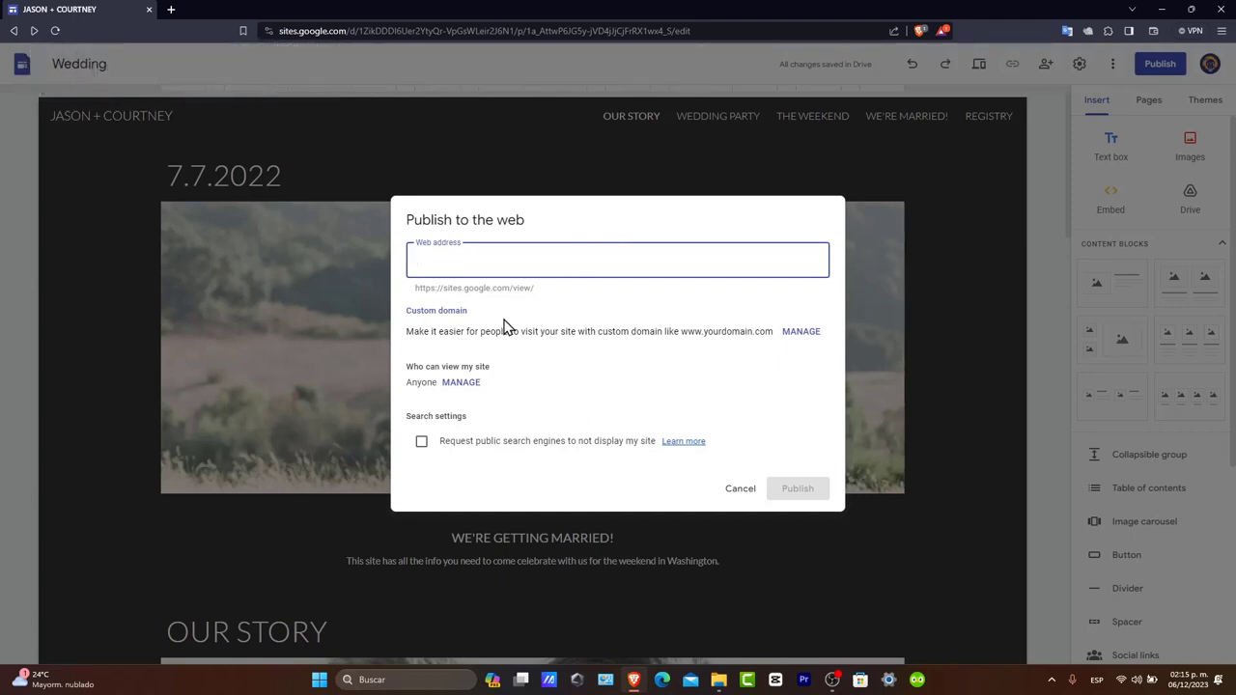
drag(431, 291, 551, 295)
click(551, 296)
drag(442, 289, 545, 300)
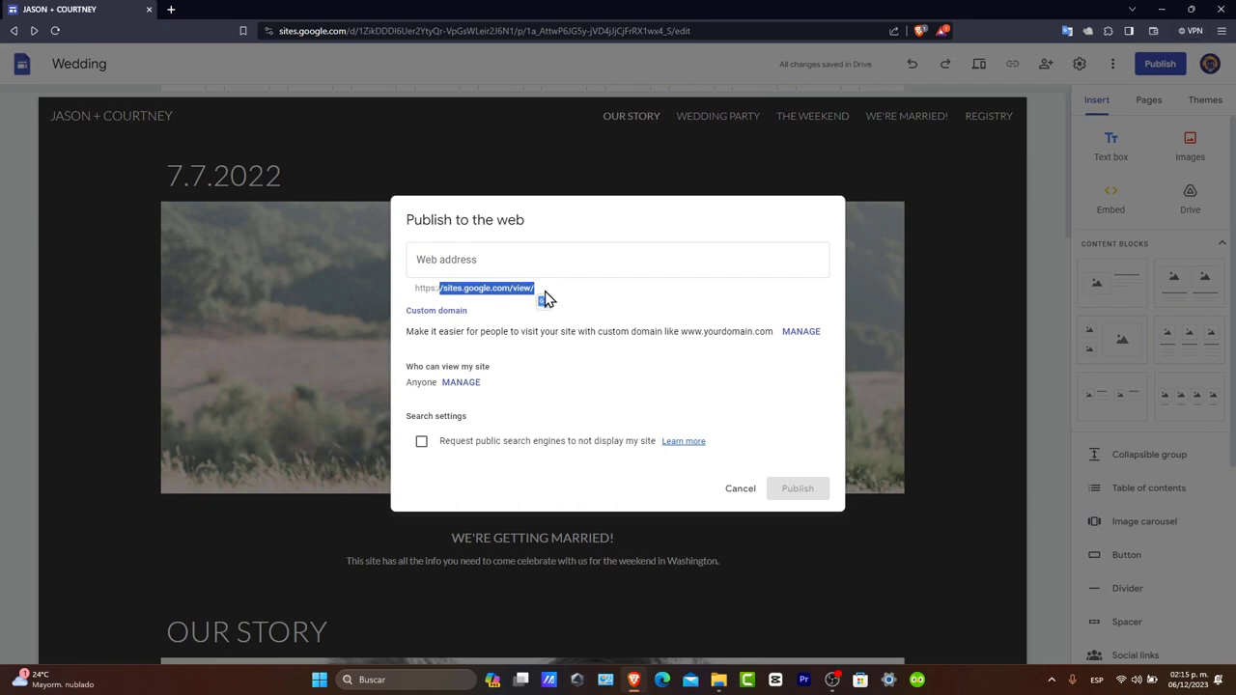